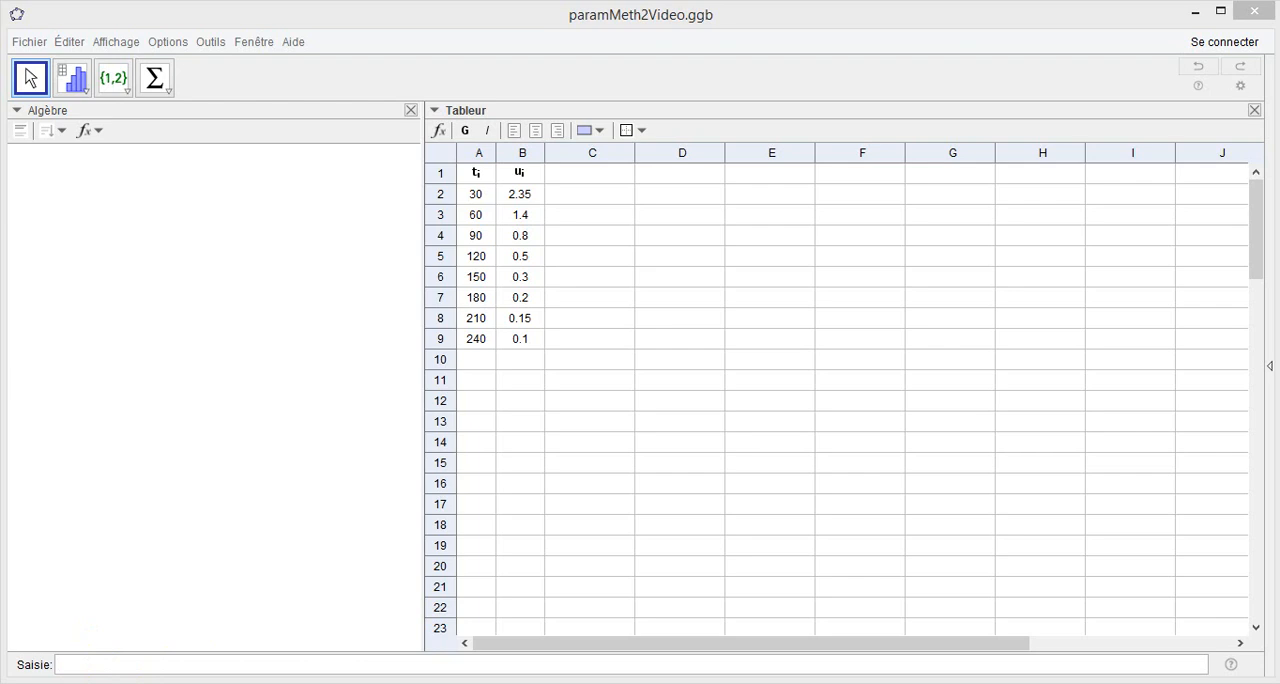
Show the input help and select the Covariance command in the Statistiques category.
mouse_move(1232, 668)
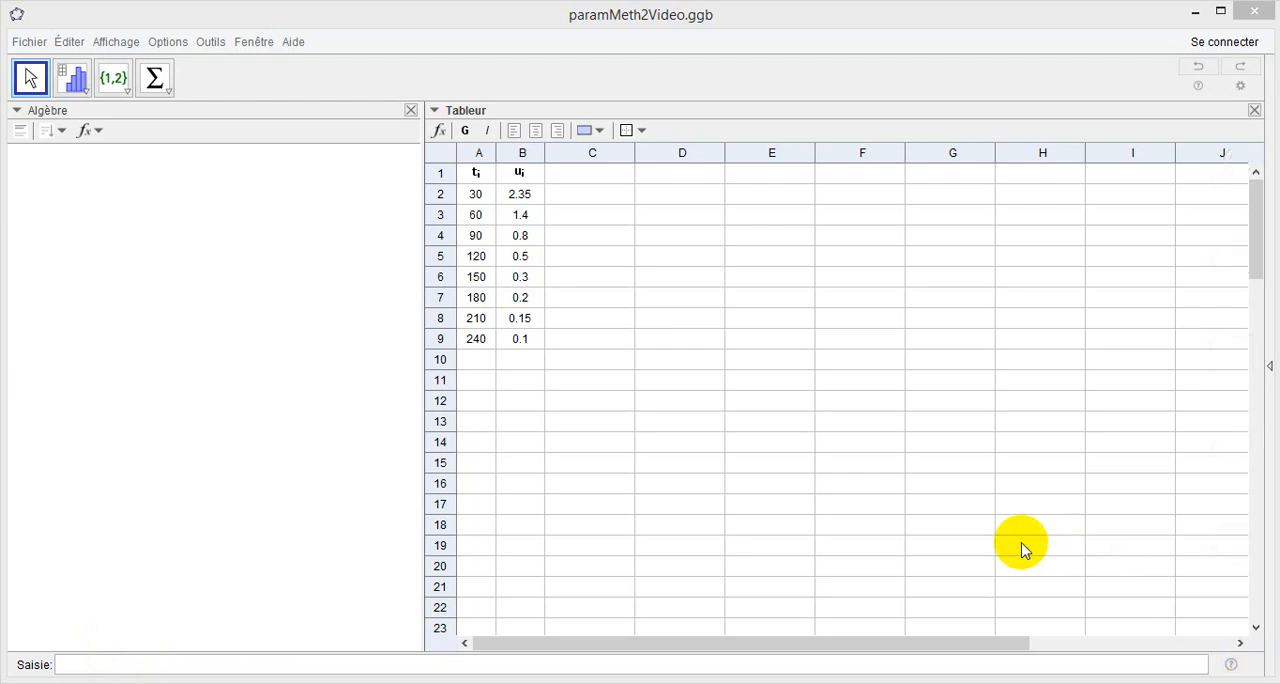
click(1231, 665)
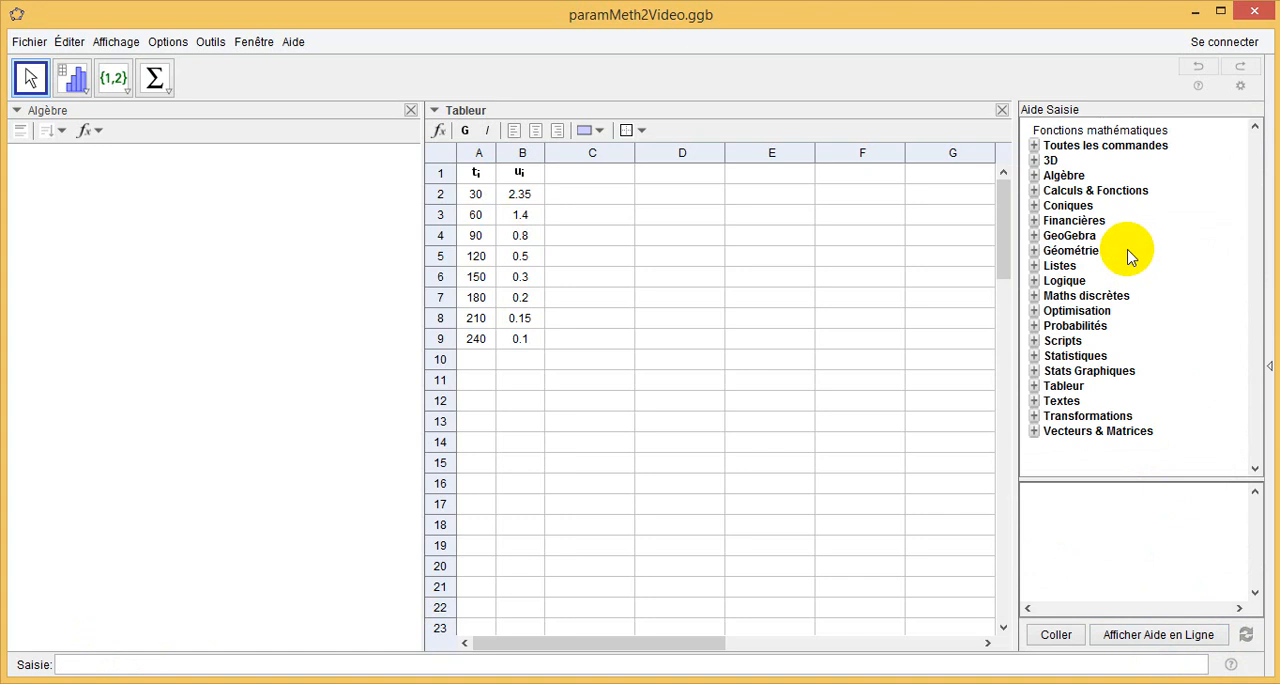
click(1086, 358)
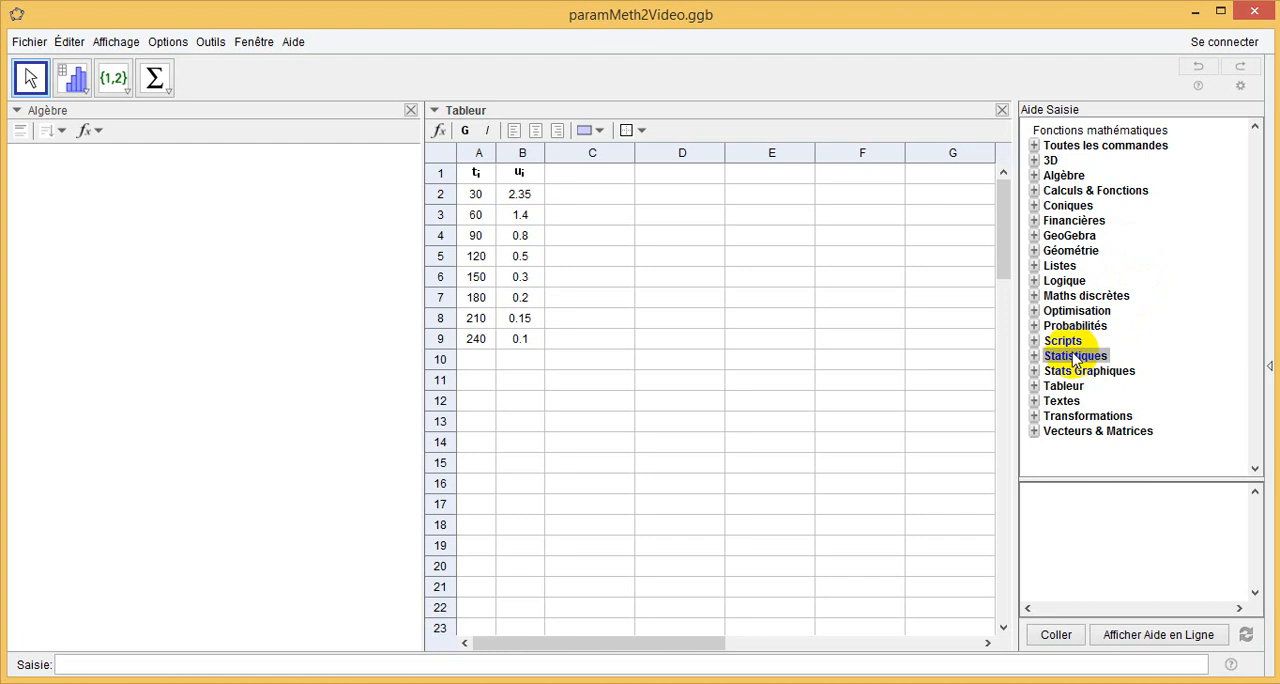
double_click(1064, 353)
click(1062, 352)
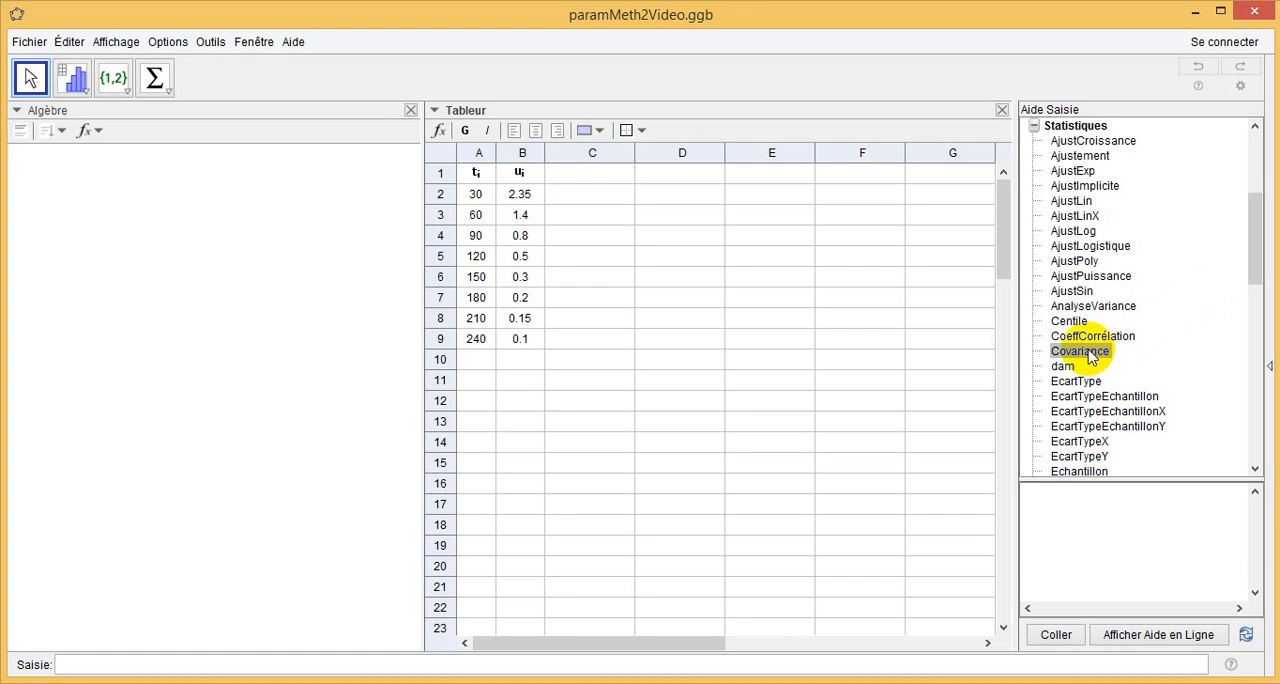
click(1089, 355)
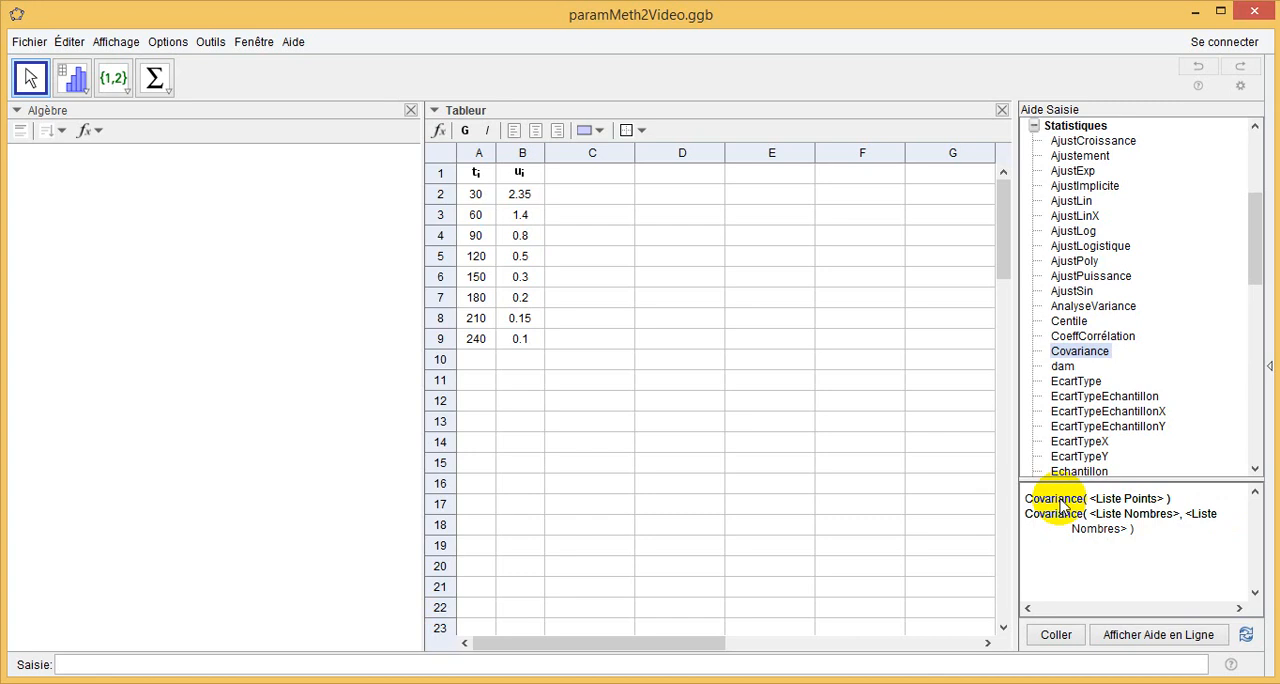
Insert the Covariance command into the input bar and prefix it with "a=".
click(1054, 635)
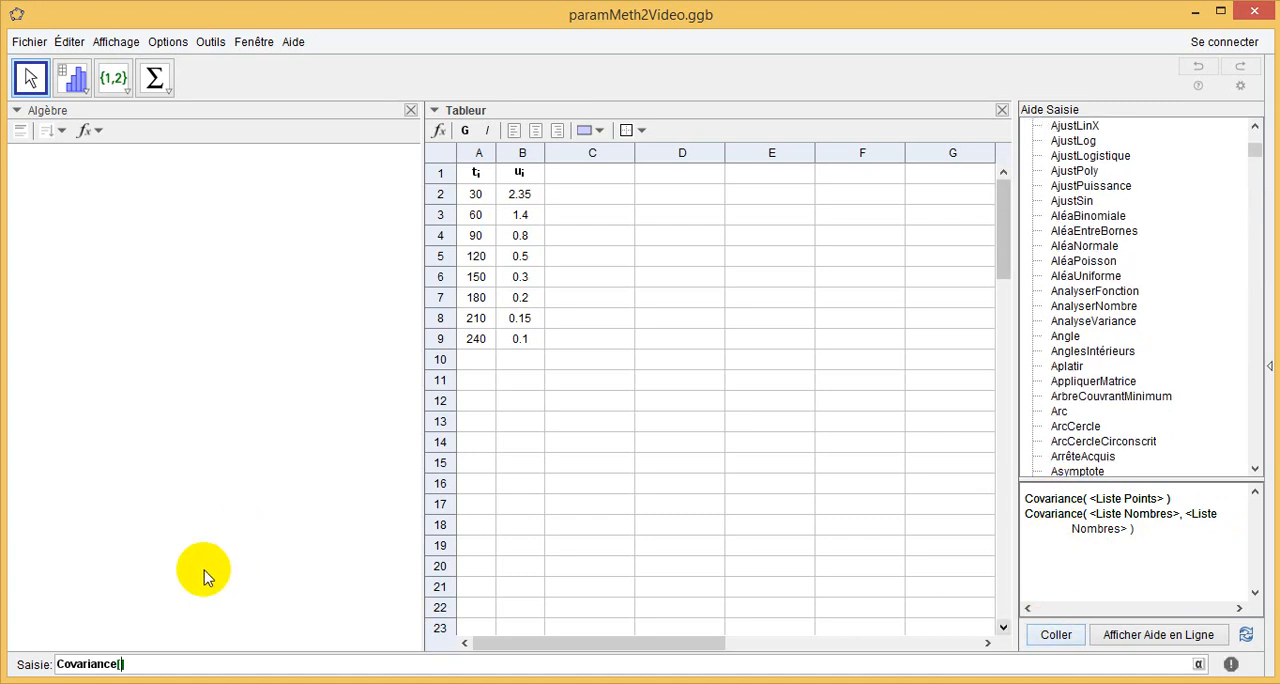
click(56, 664)
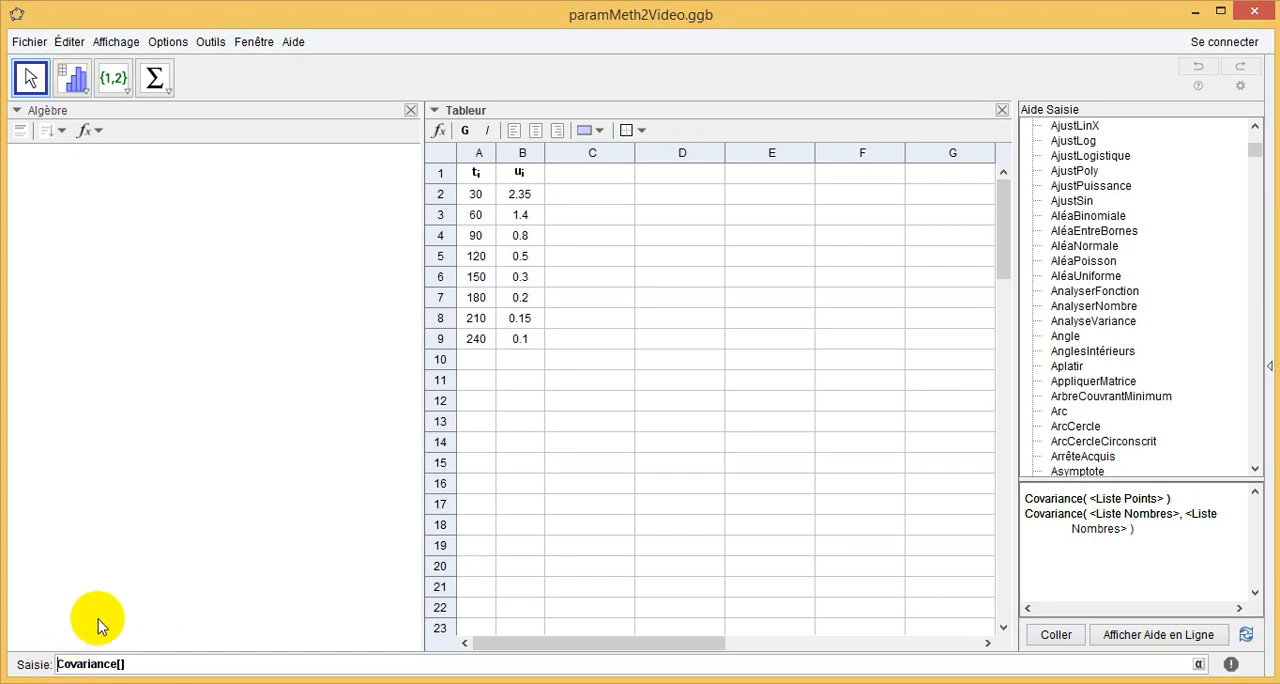
text(a=)
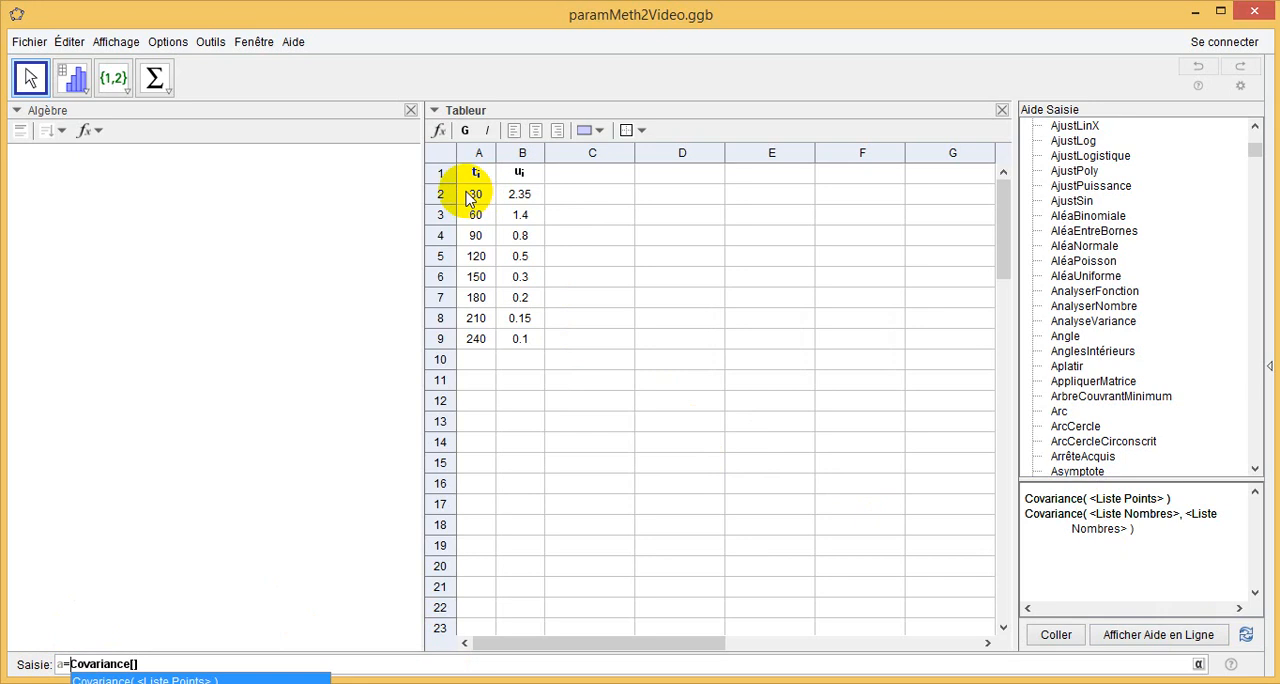
Create a list of points from cells A2:B9 and widen the Algèbre view to fit the whole list.
drag(470, 196, 495, 338)
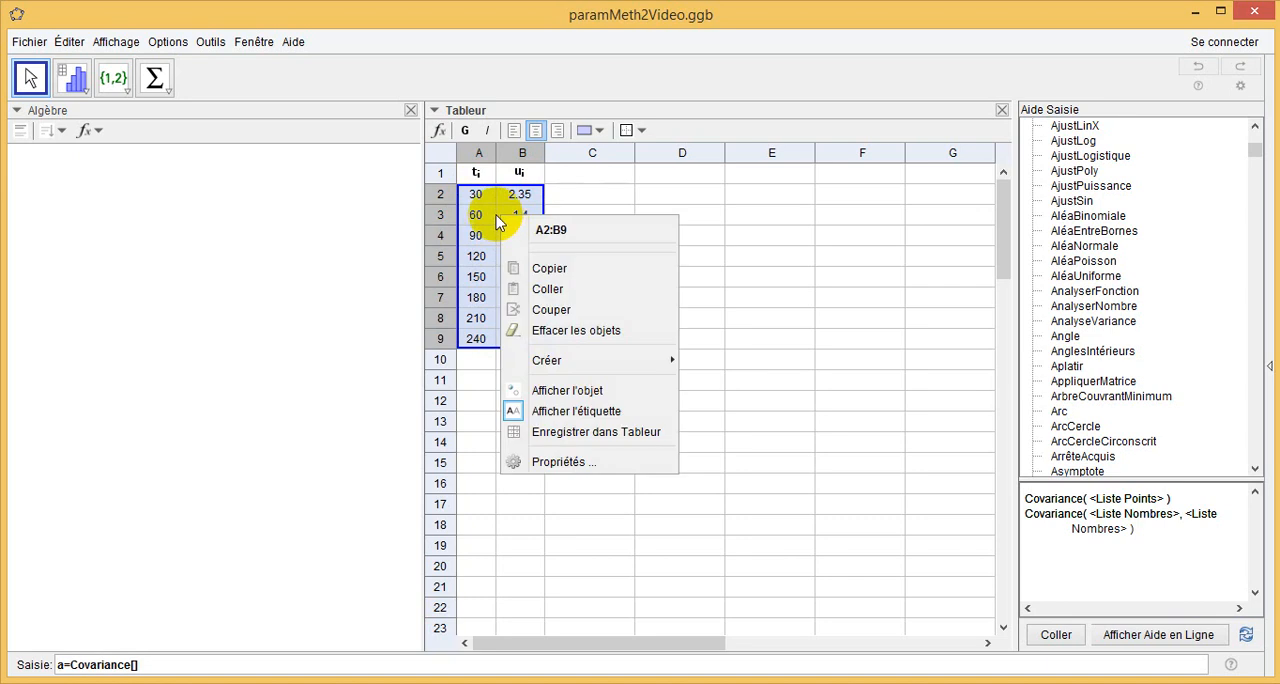
mouse_move(530, 369)
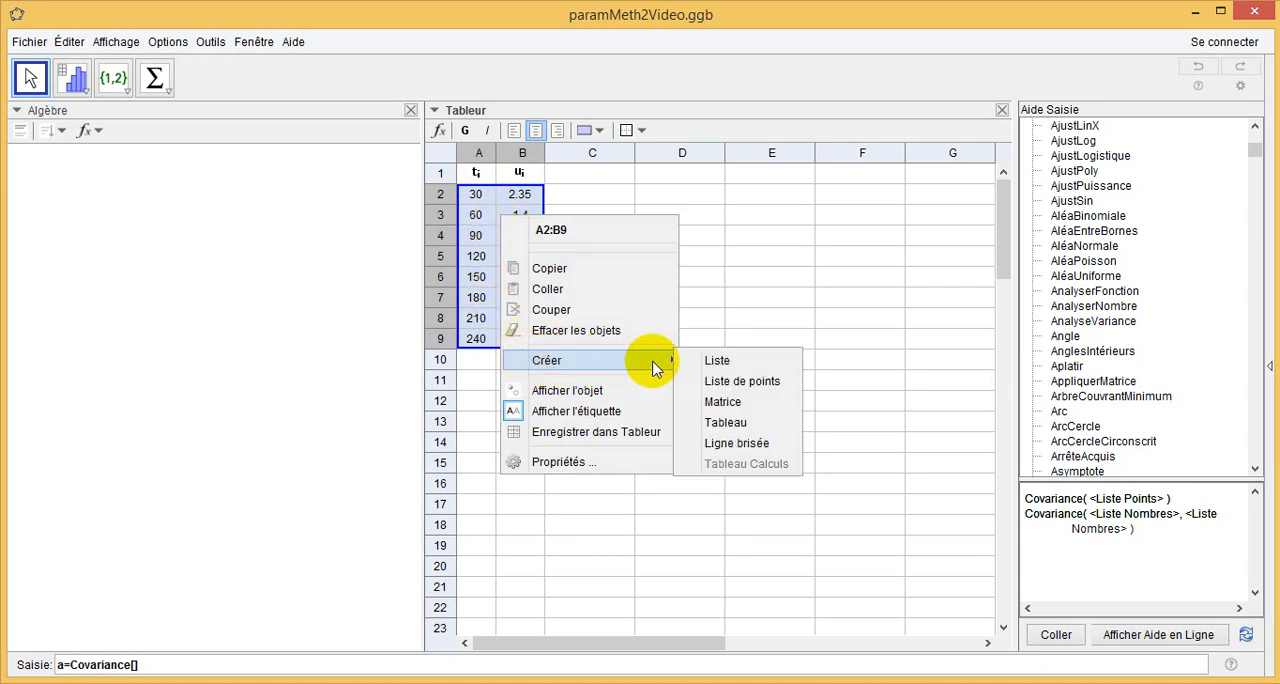
click(706, 384)
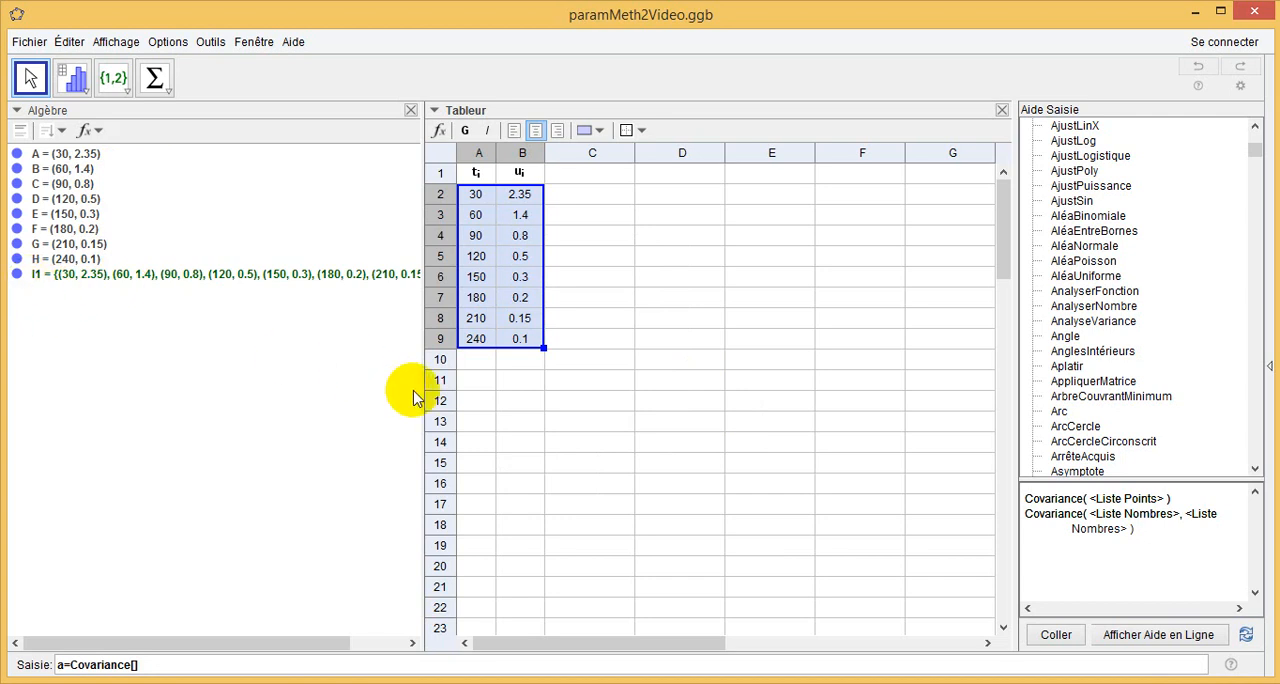
drag(420, 402, 501, 409)
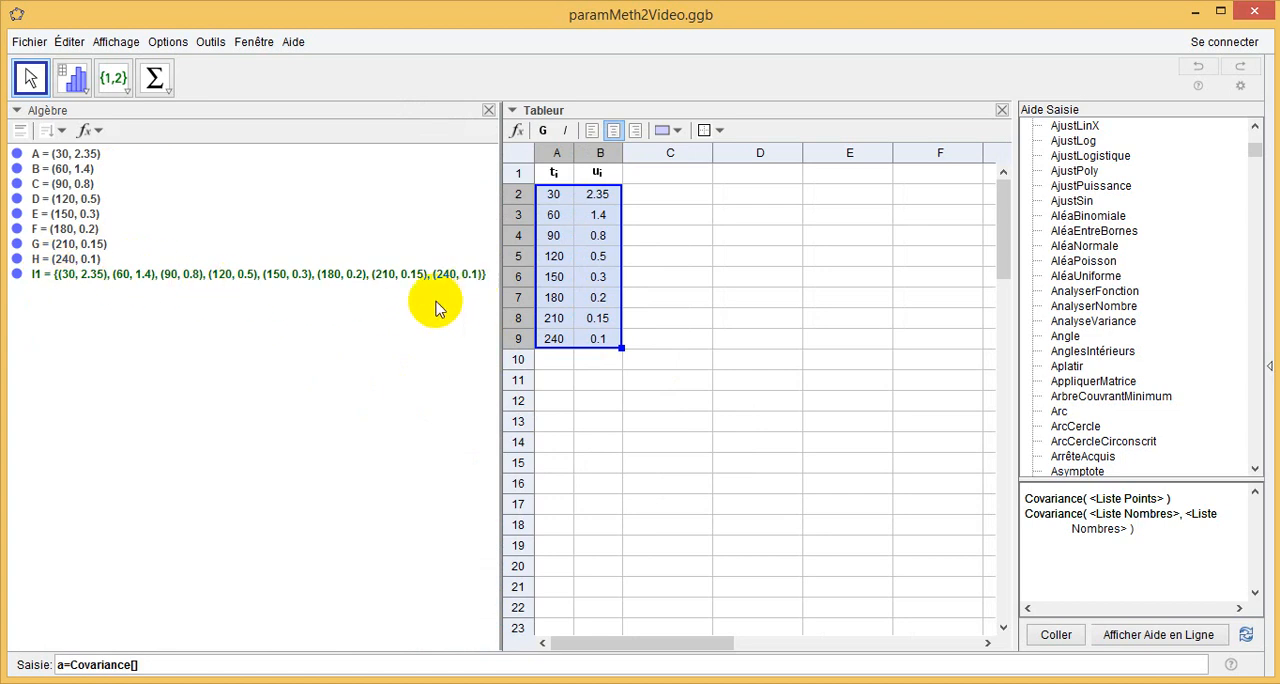
Complete the pending command as a=Covariance[l1] and evaluate it.
click(133, 663)
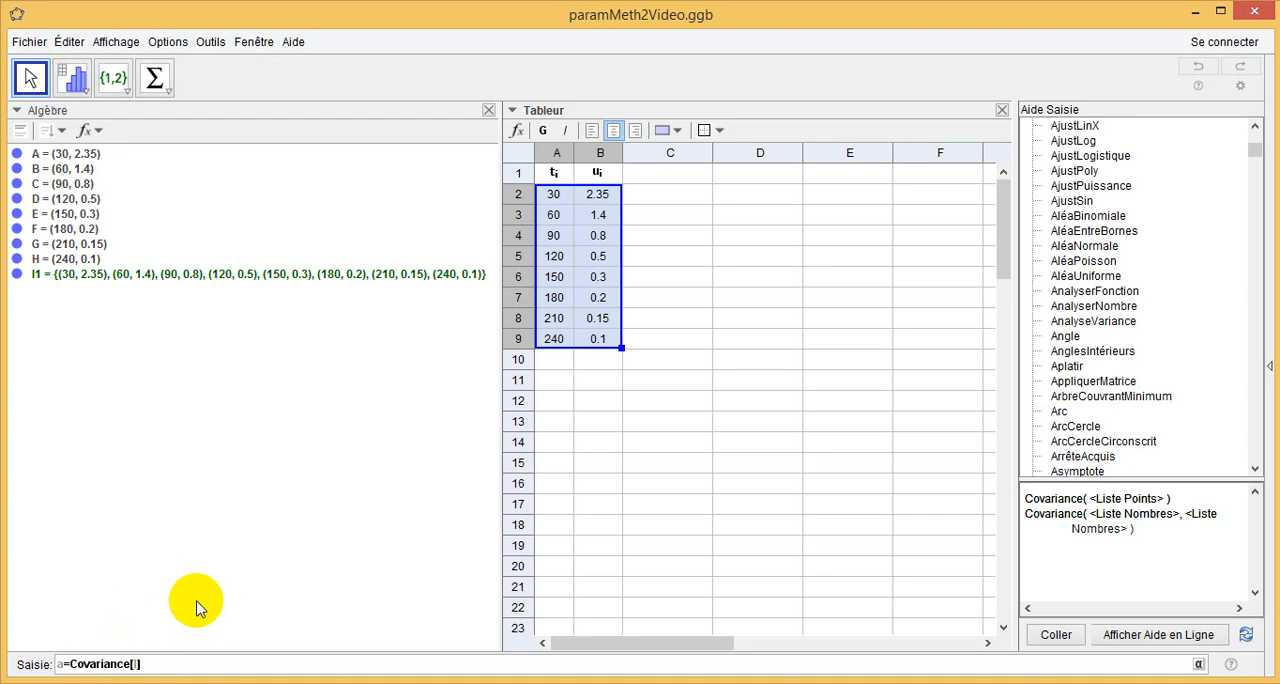
text(l1)
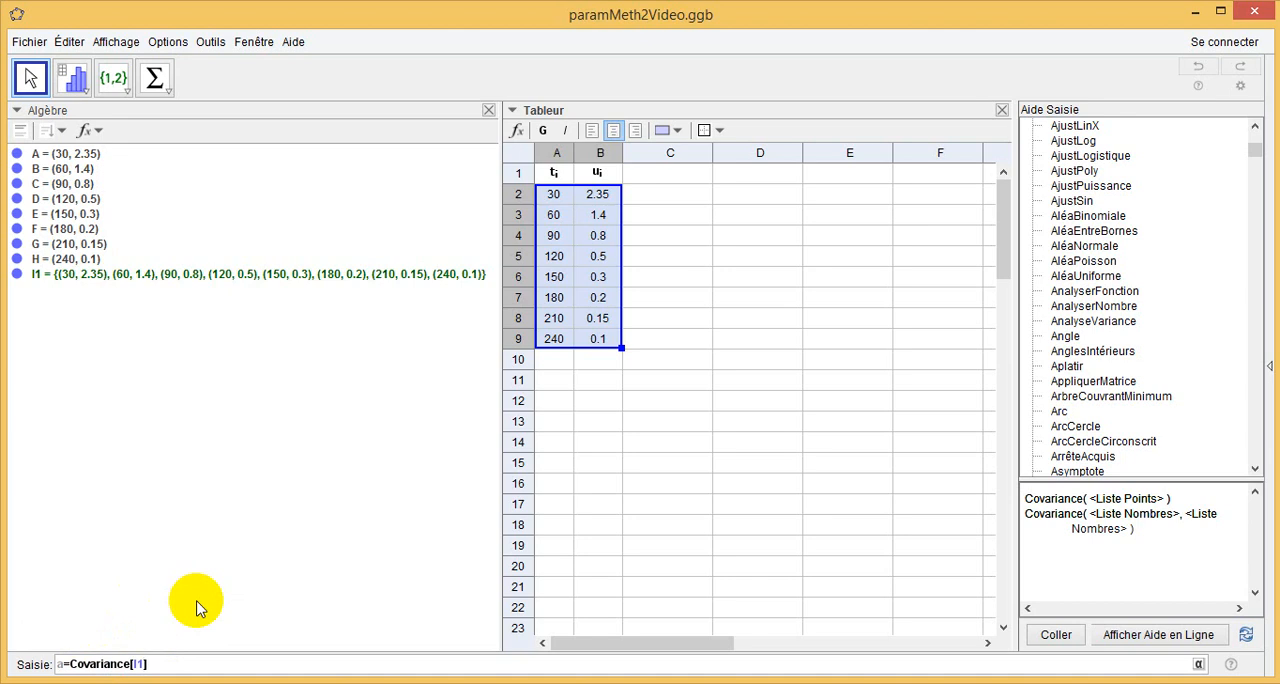
click(159, 665)
key(Return)
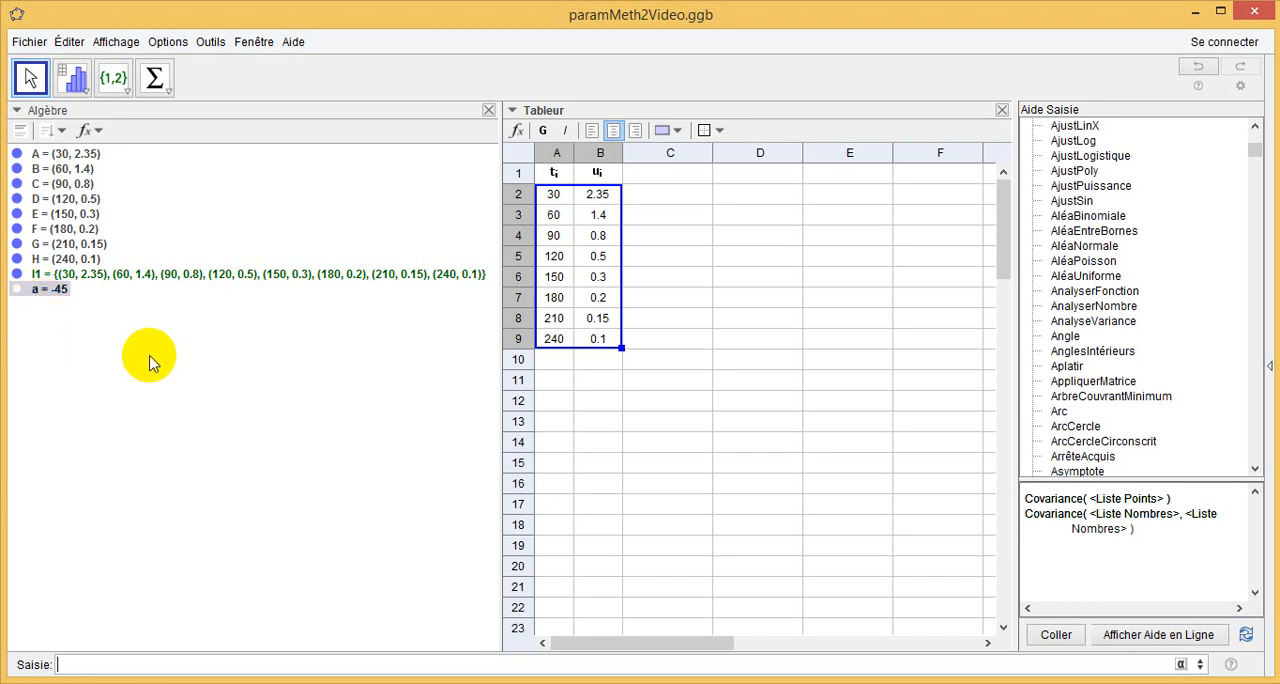
Insert the Covariance command into the input bar again and prefix it with "b=".
click(1048, 521)
click(1056, 636)
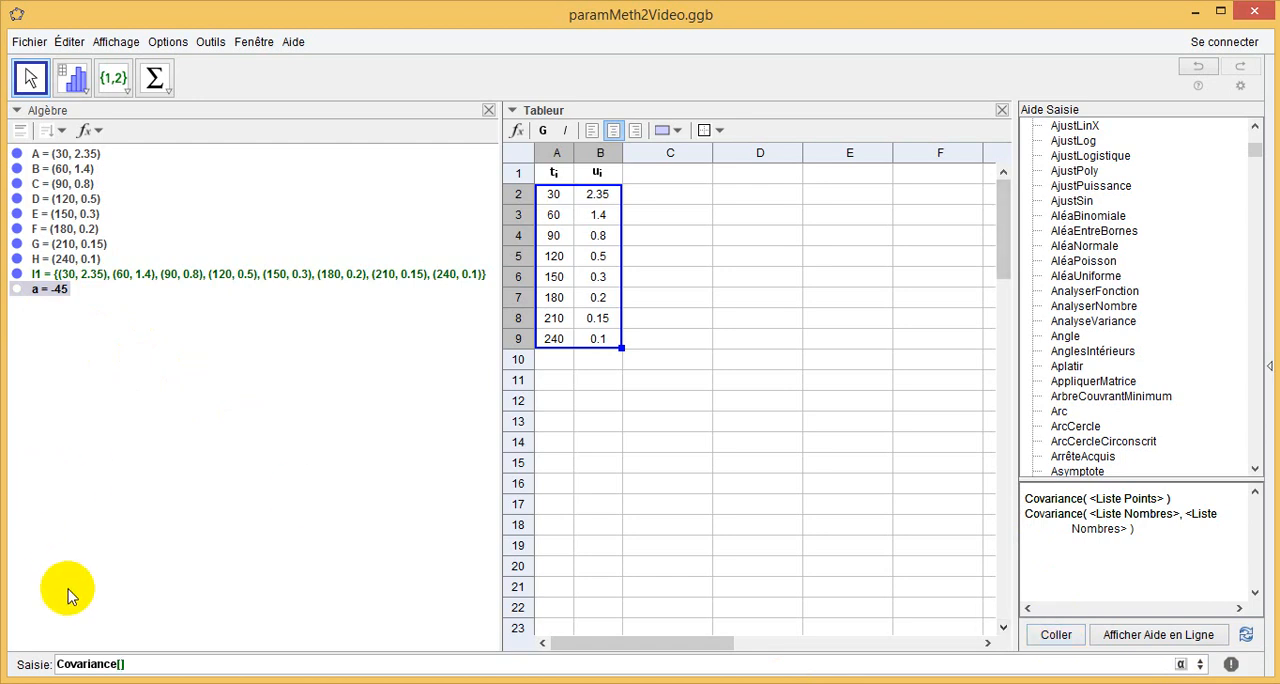
click(56, 666)
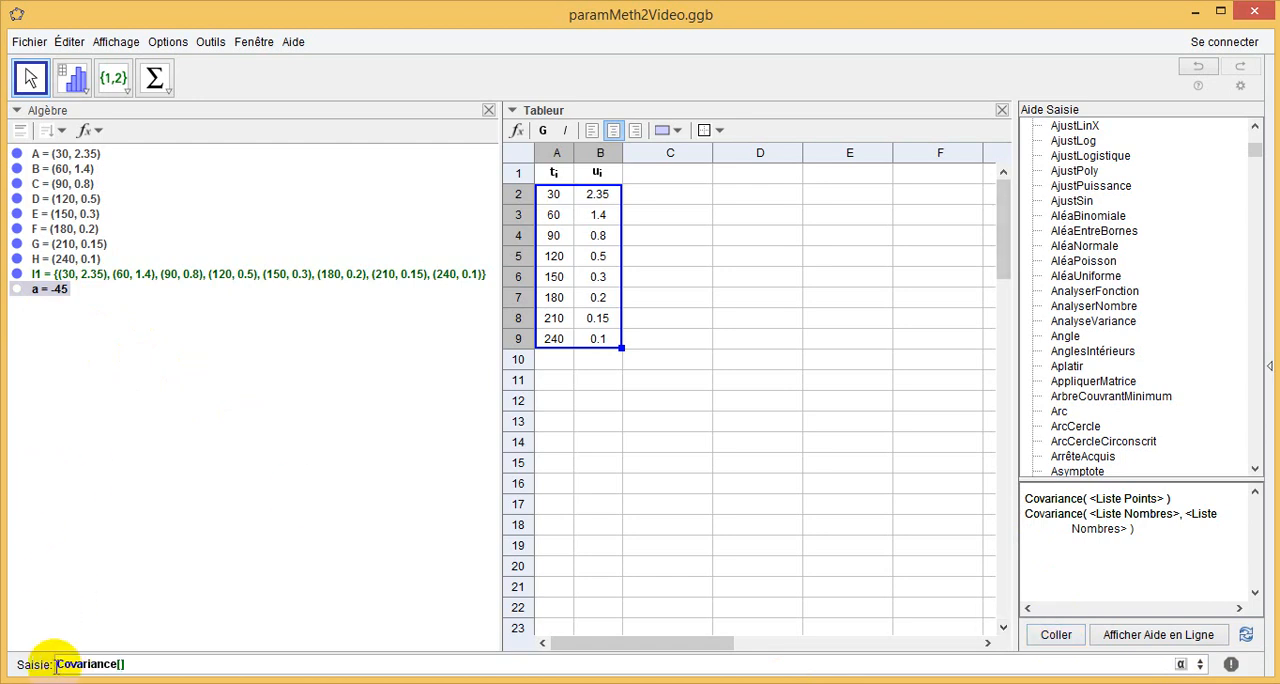
click(56, 664)
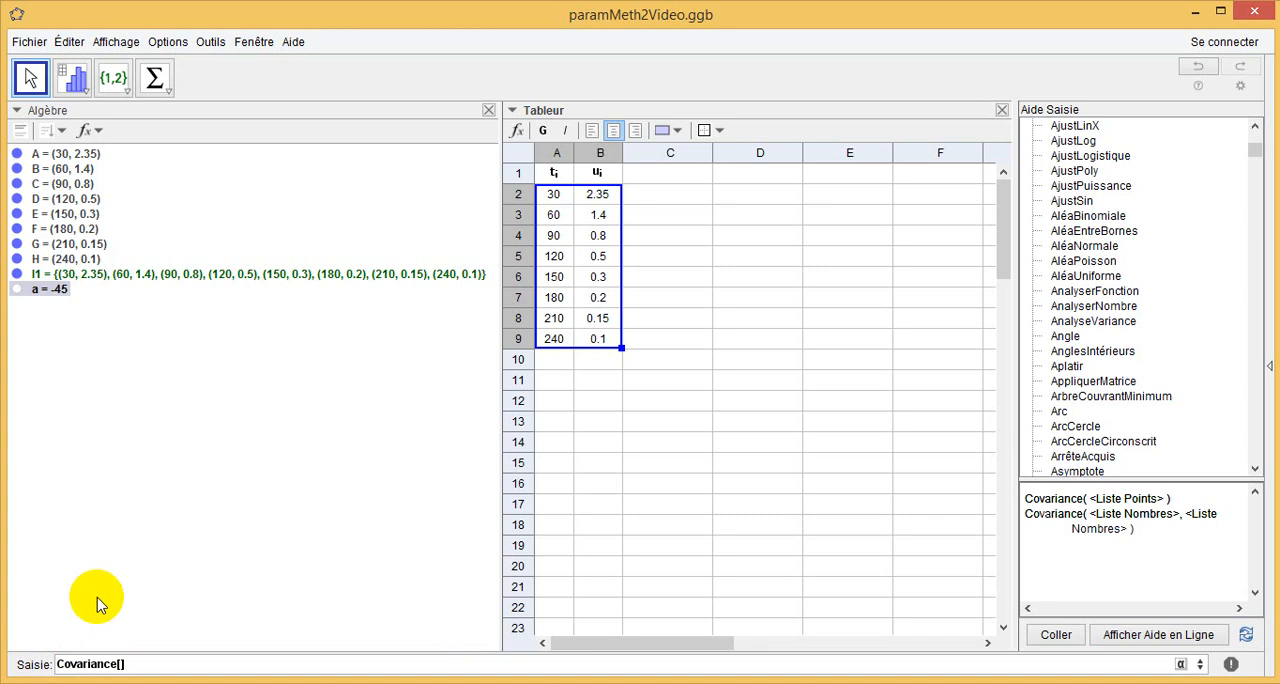
text(b=)
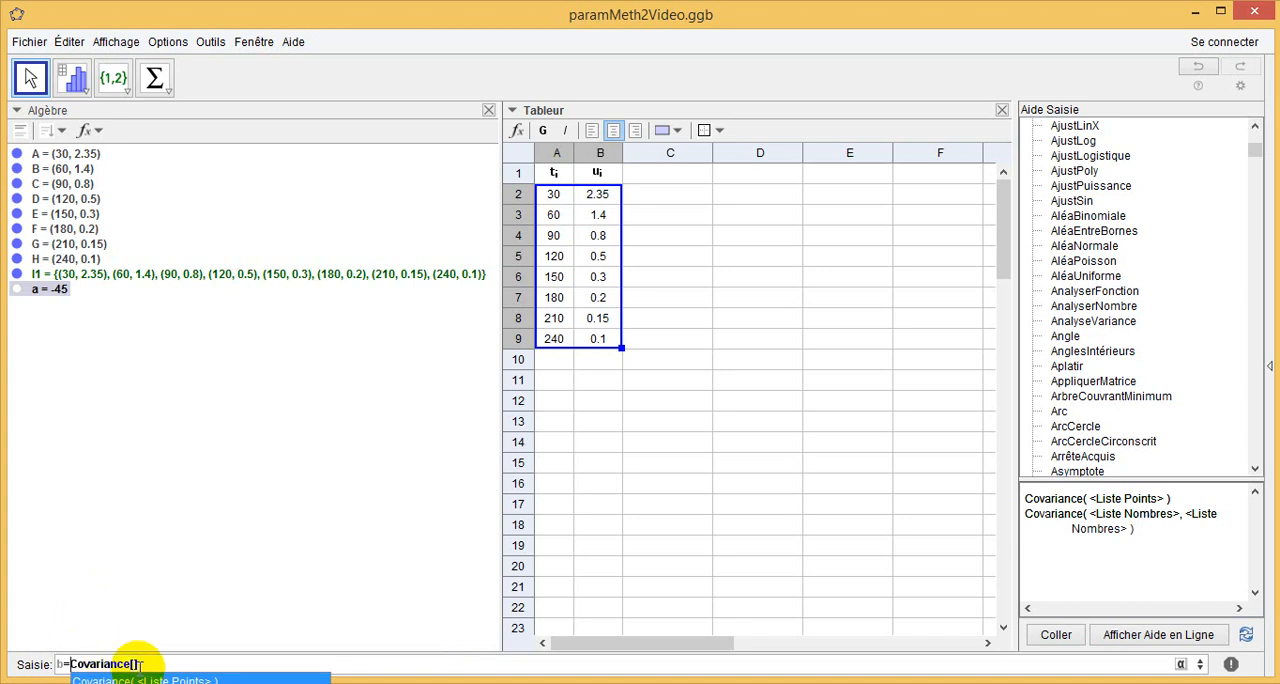
mouse_move(1240, 535)
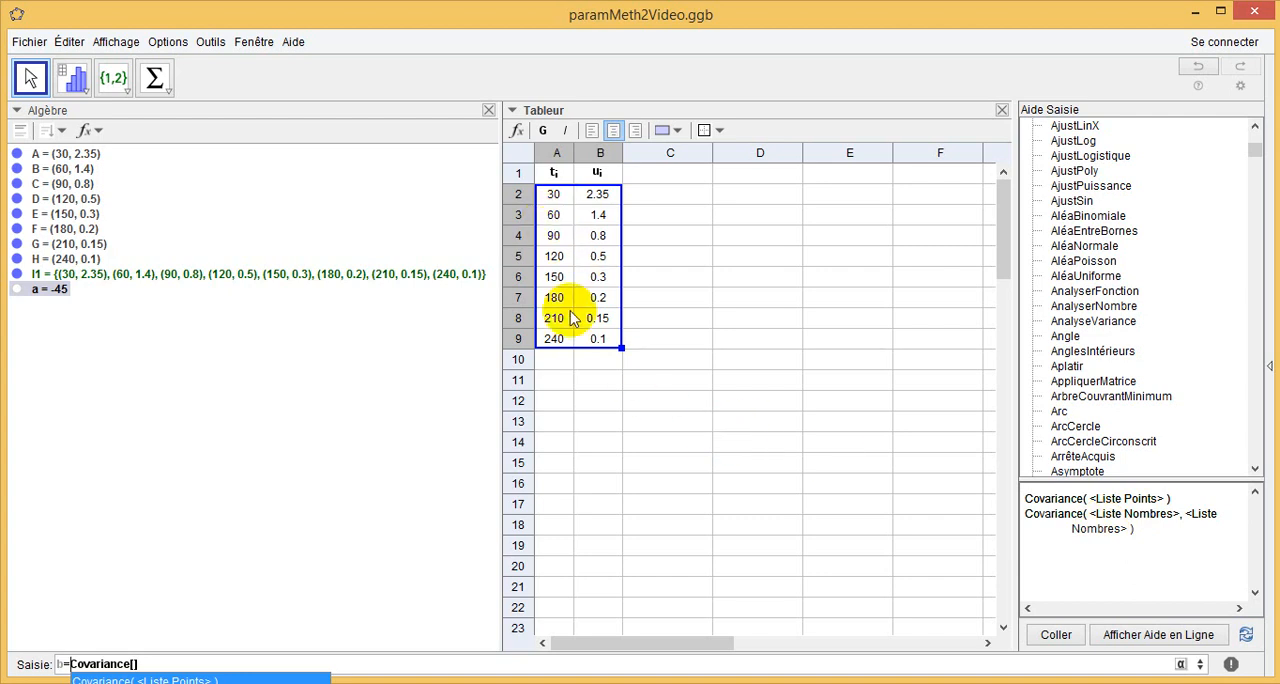
Create a list of numbers from the t values in cells A2:A9.
click(570, 364)
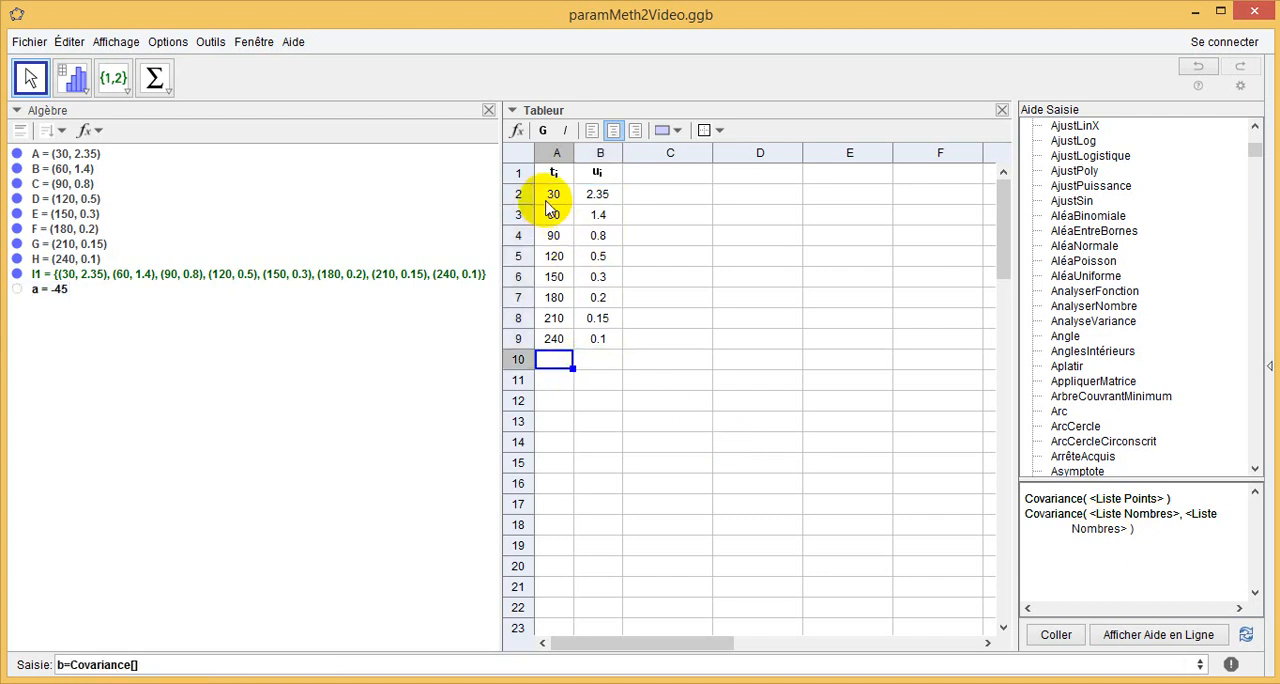
drag(550, 196, 547, 335)
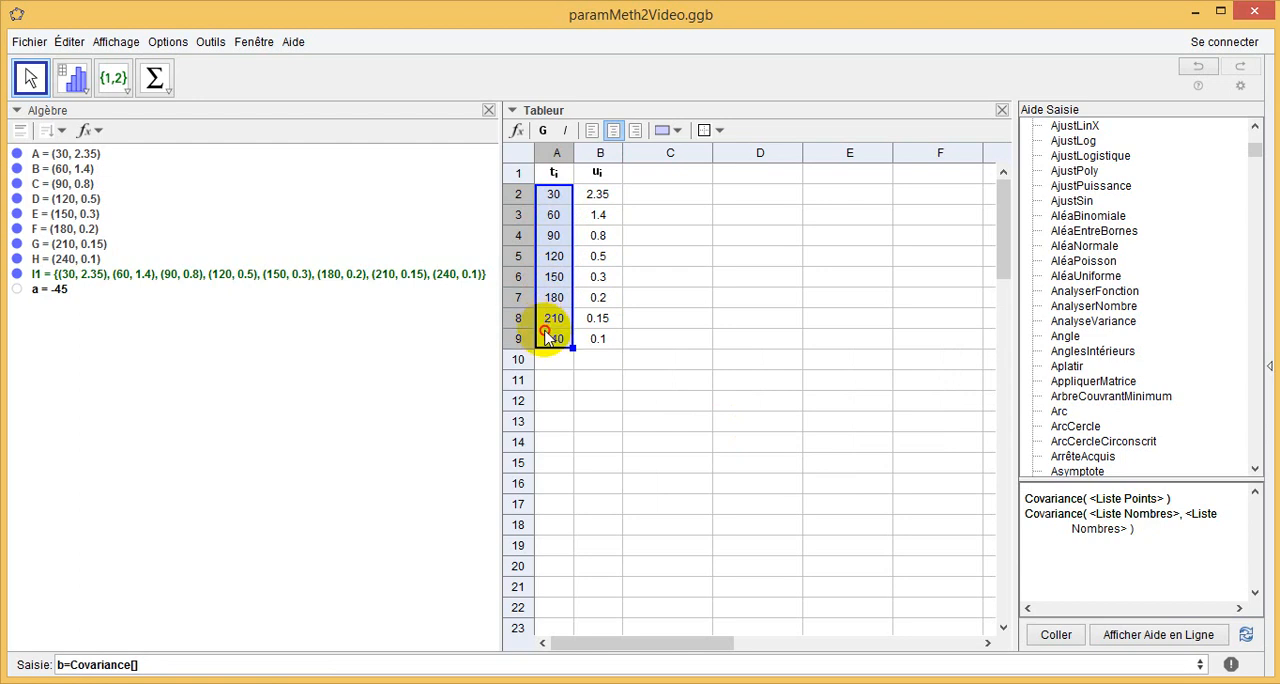
right_click(556, 259)
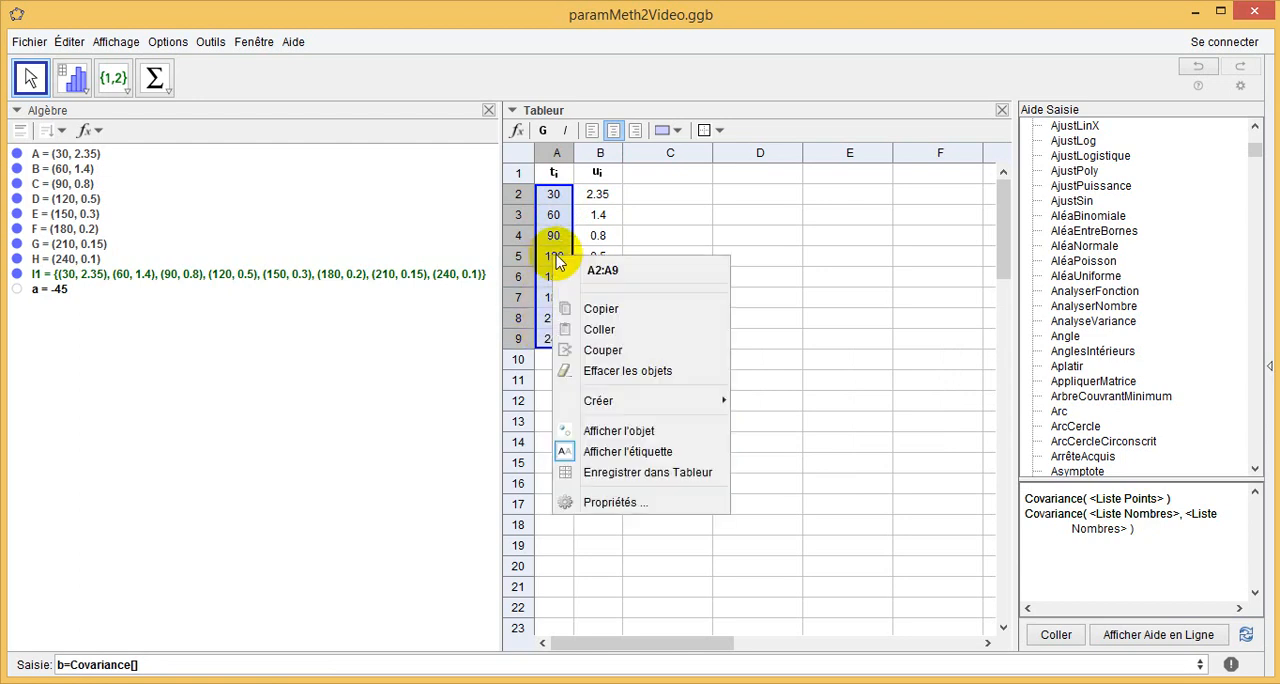
mouse_move(590, 400)
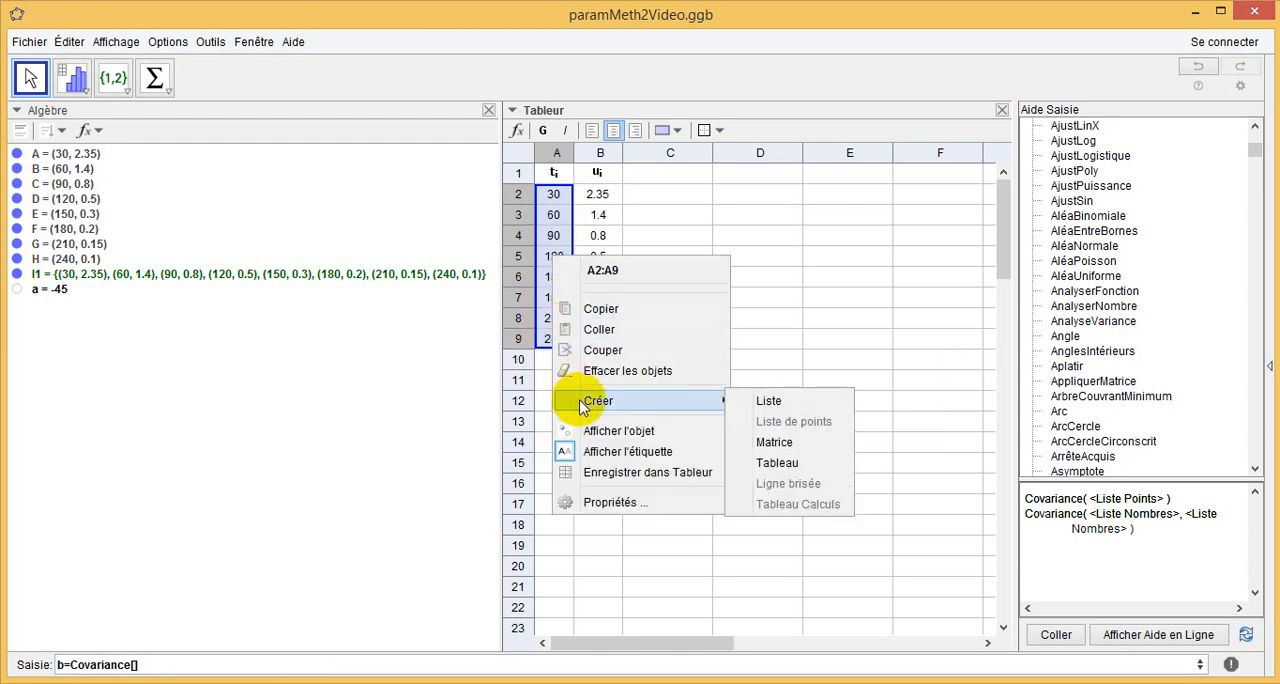
click(754, 402)
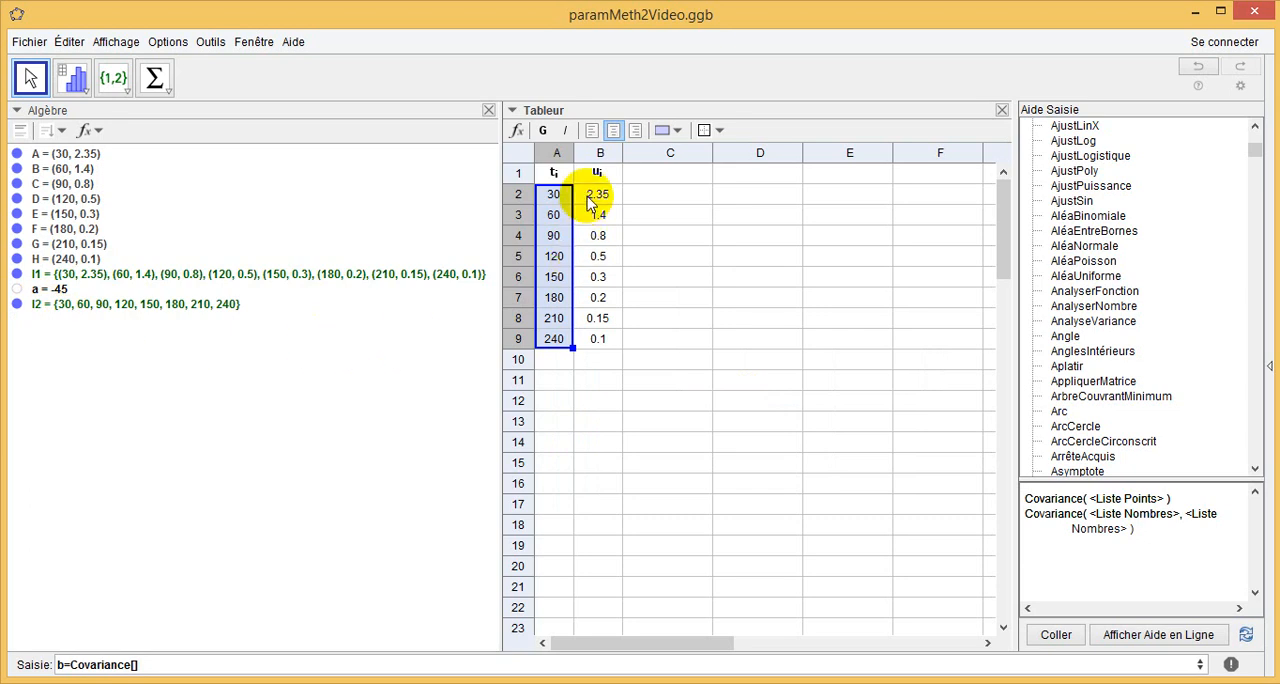
Create a list of numbers from the u values in cells B2:B9.
drag(589, 194, 589, 338)
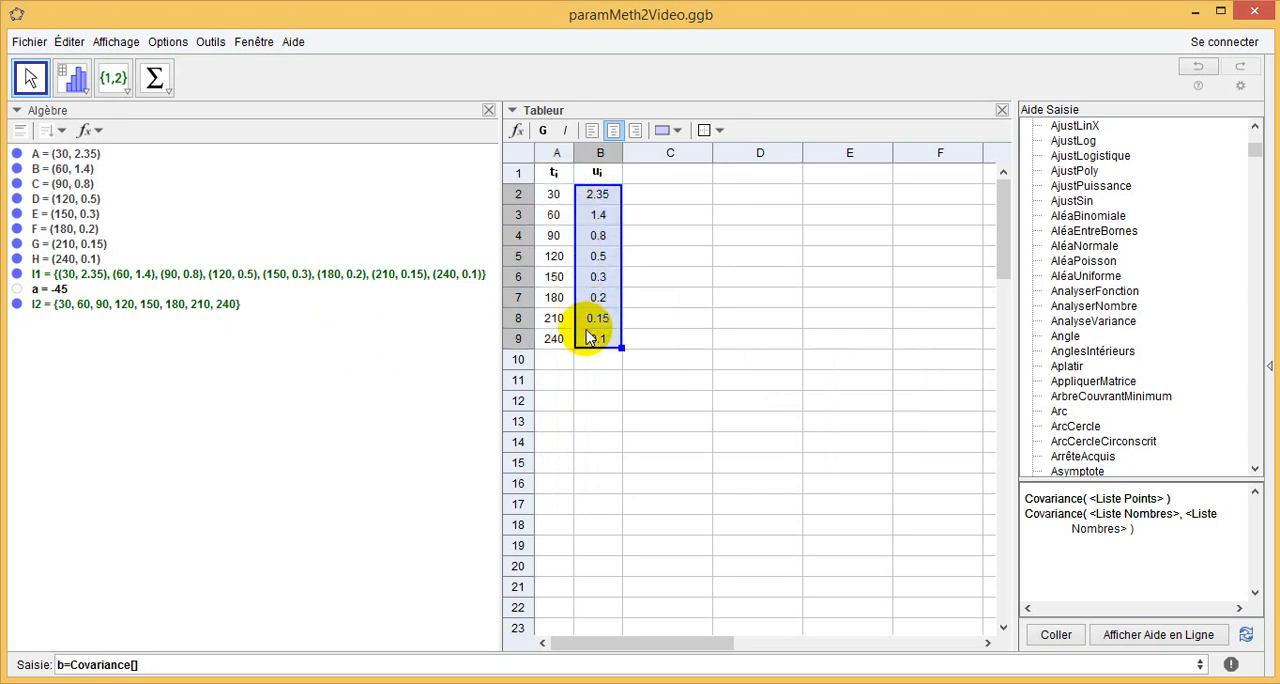
right_click(596, 280)
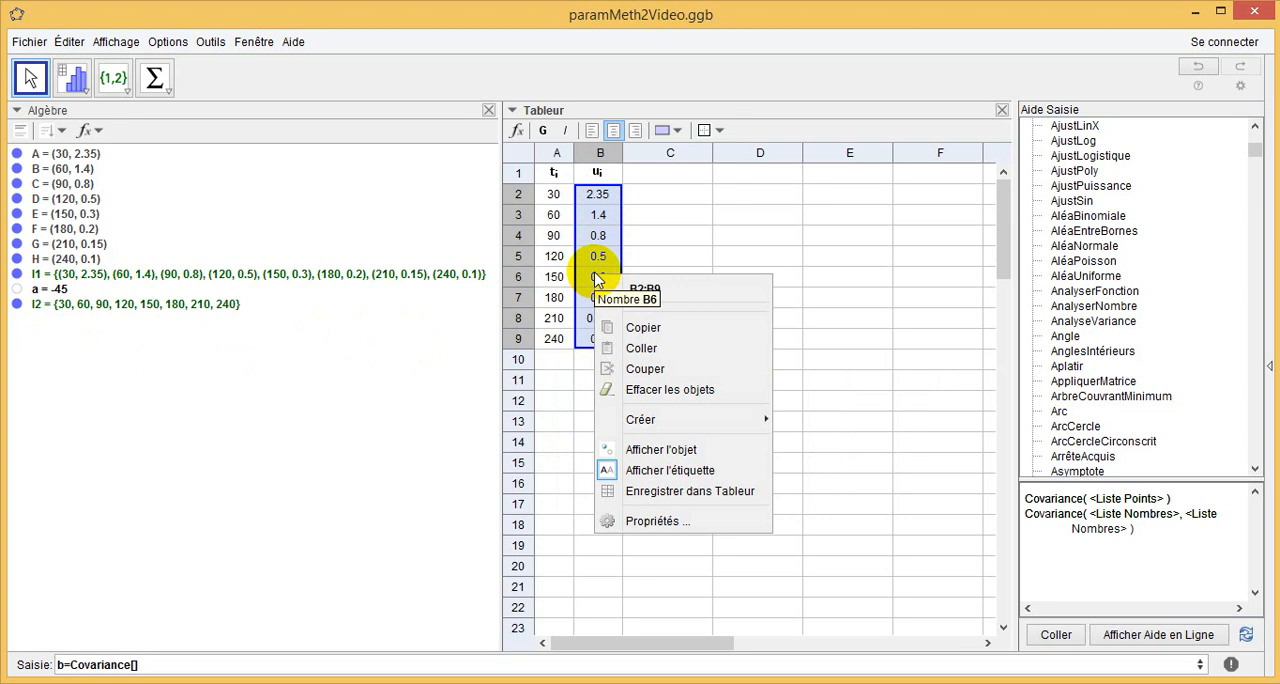
mouse_move(622, 422)
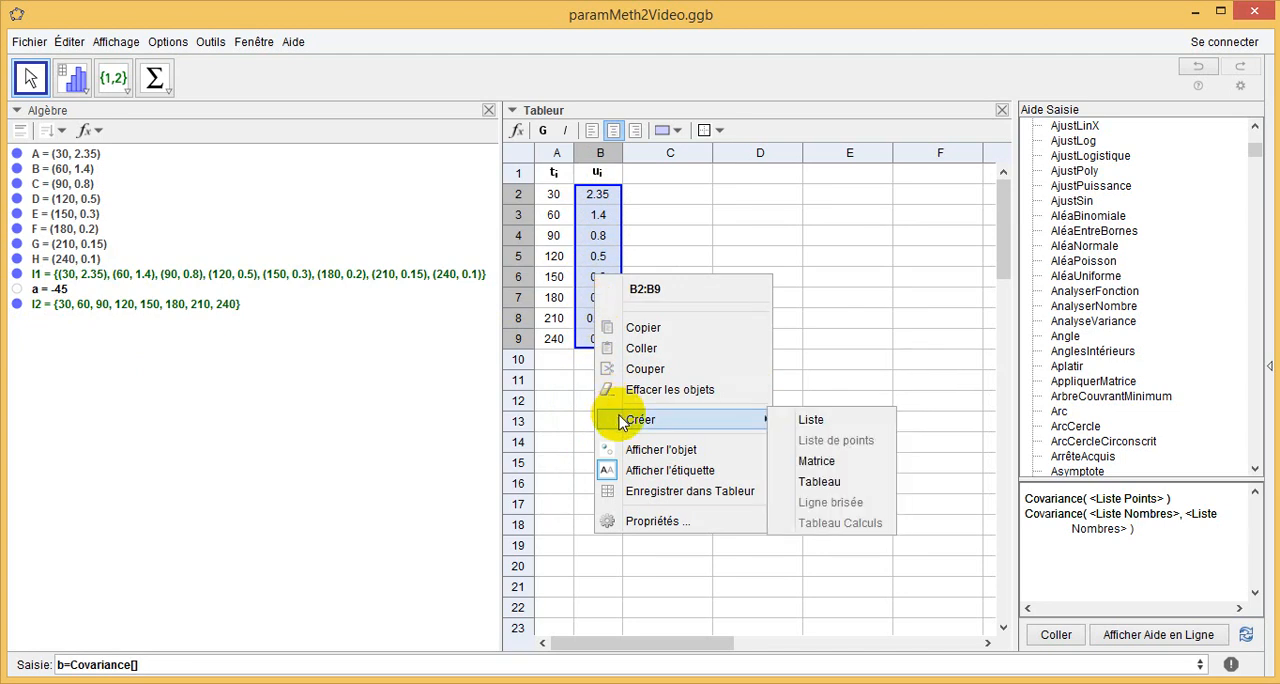
click(800, 424)
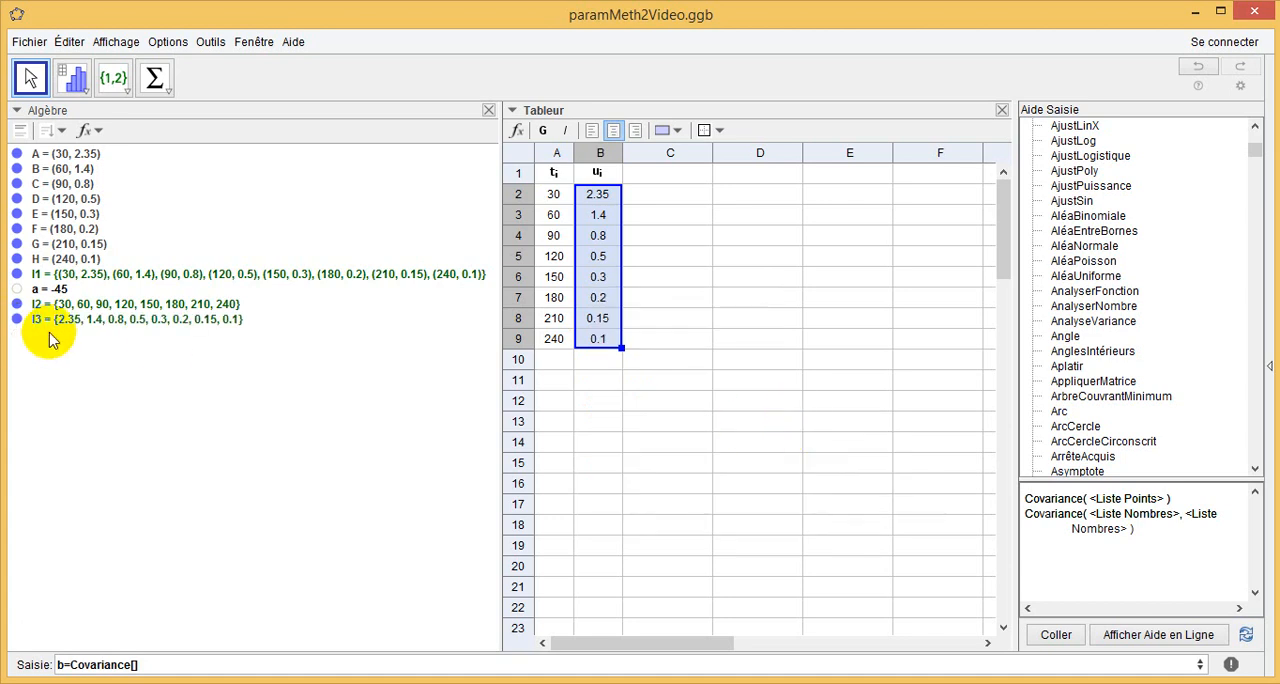
Complete the pending command as b=Covariance[l2,l3], evaluate it and compare b with a.
click(135, 665)
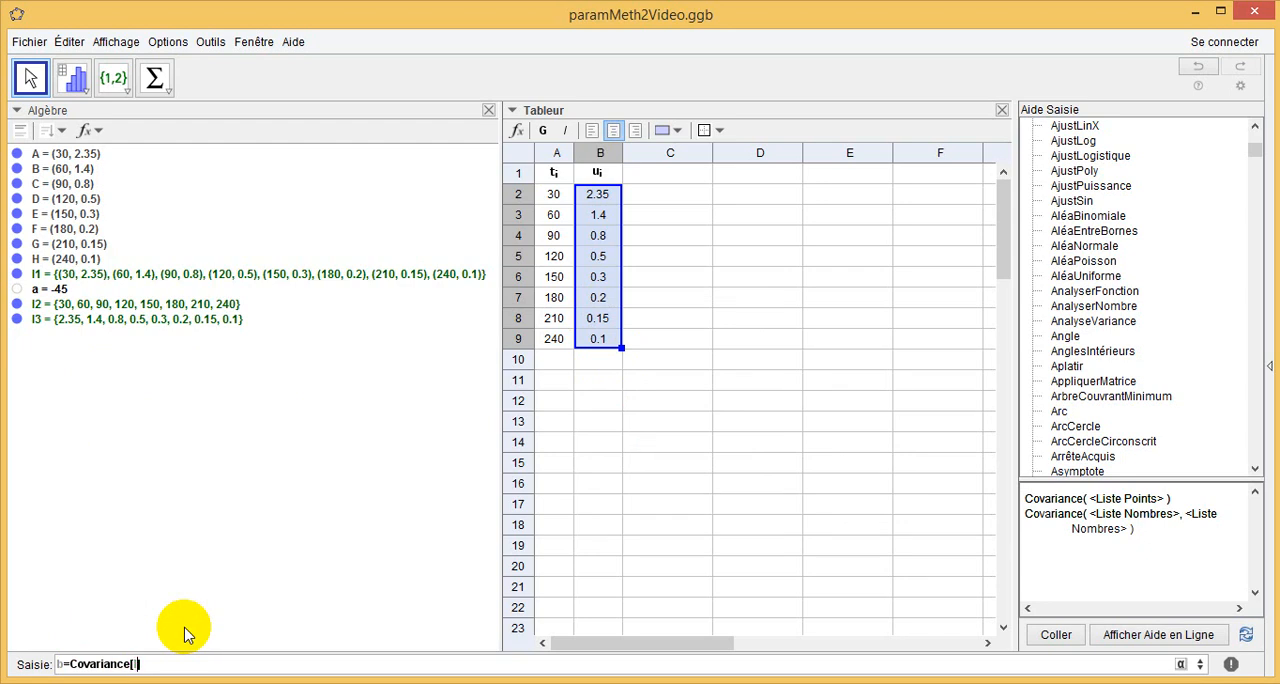
text(l2,l3)
click(187, 666)
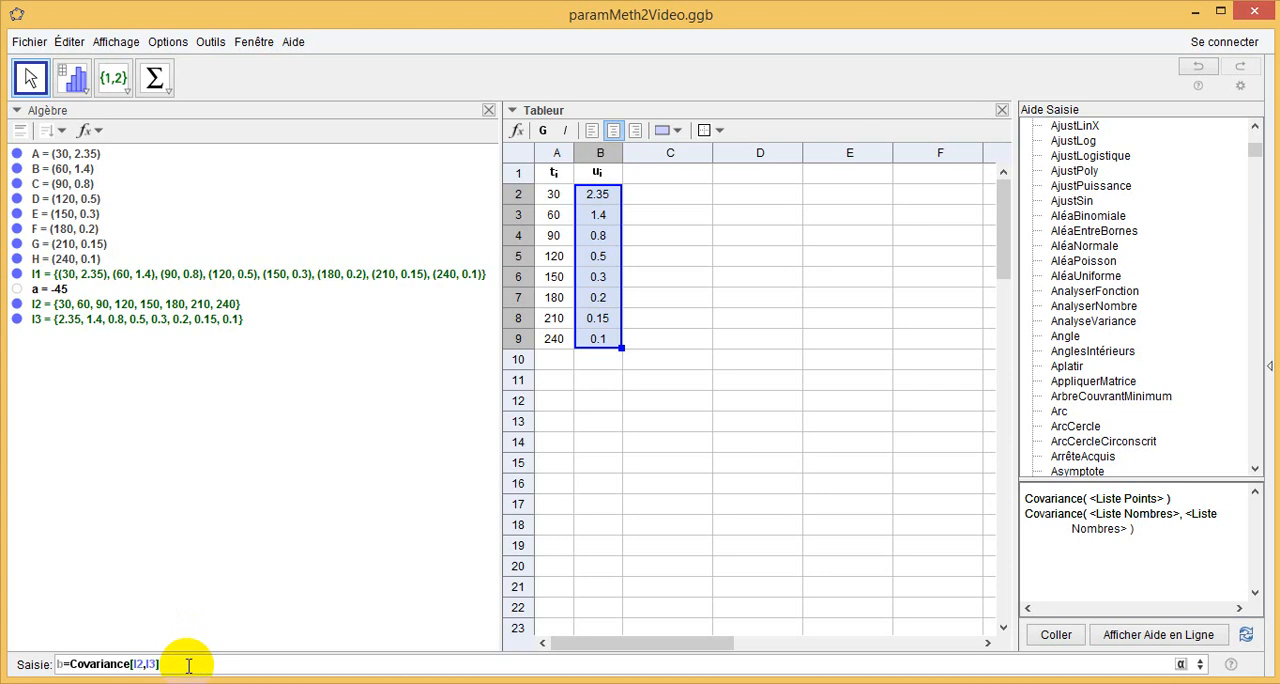
key(Return)
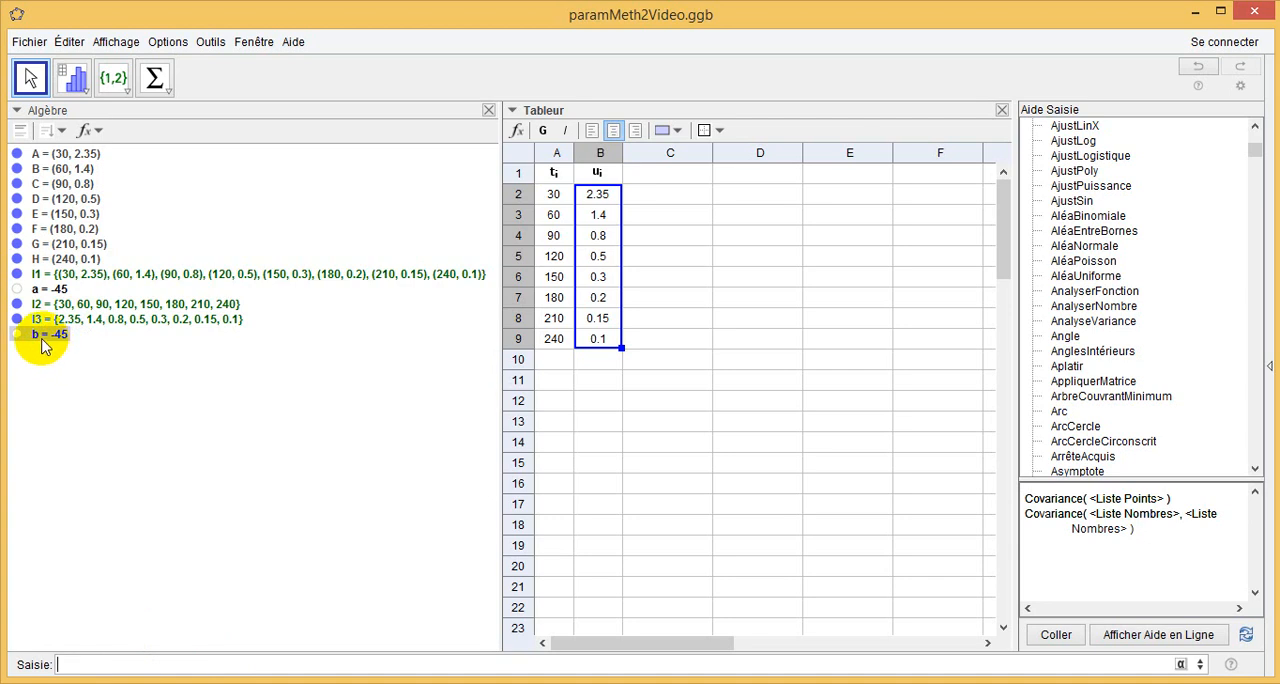
mouse_move(43, 345)
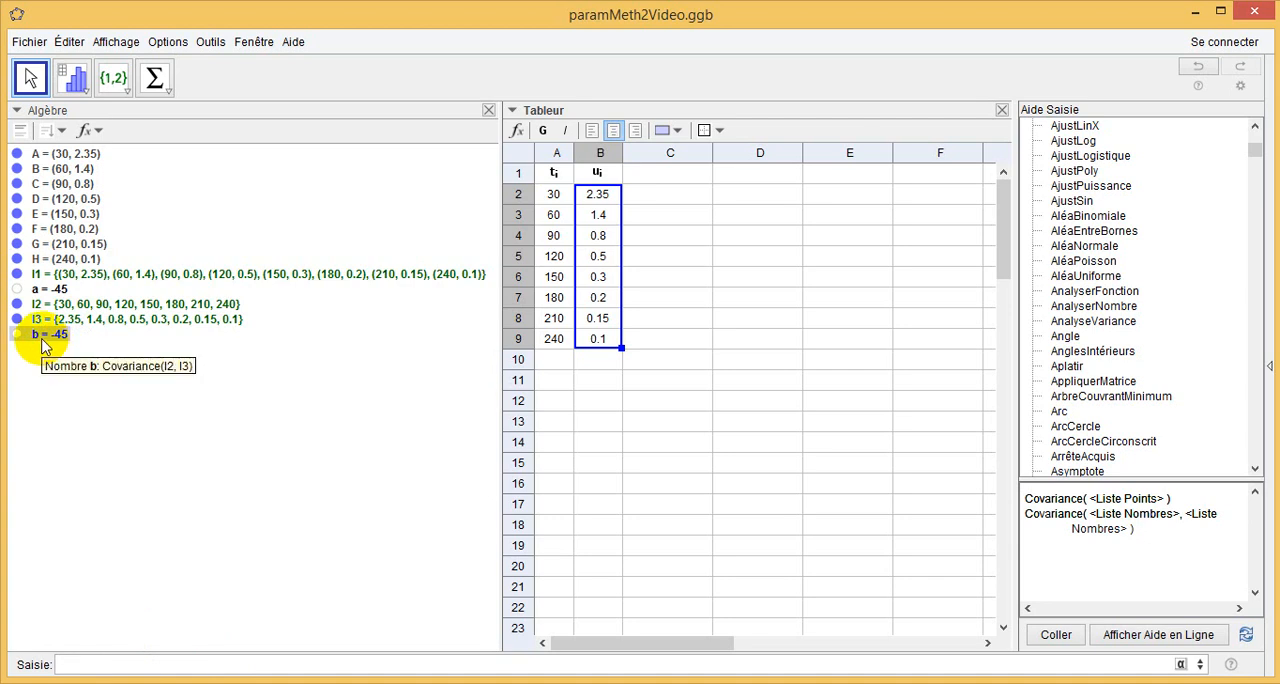
mouse_move(48, 295)
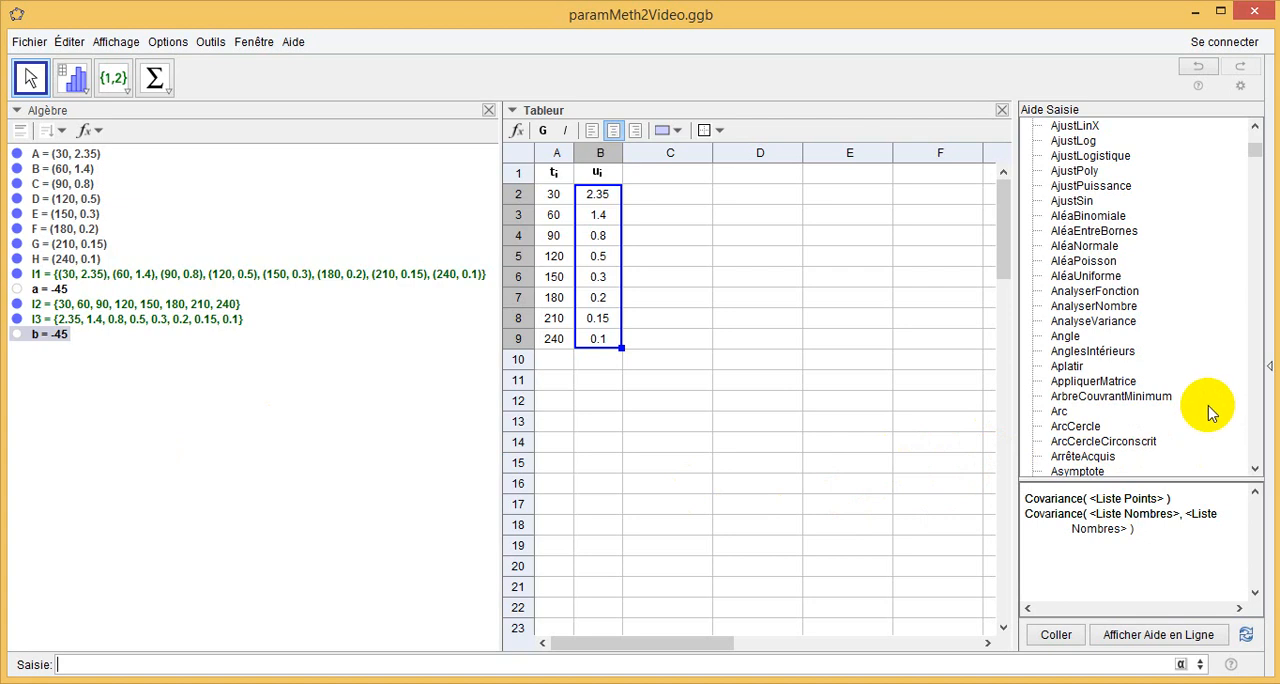
Find the nCov command in the input help's command list and insert it into the input bar.
scroll(1171, 375, down, 7)
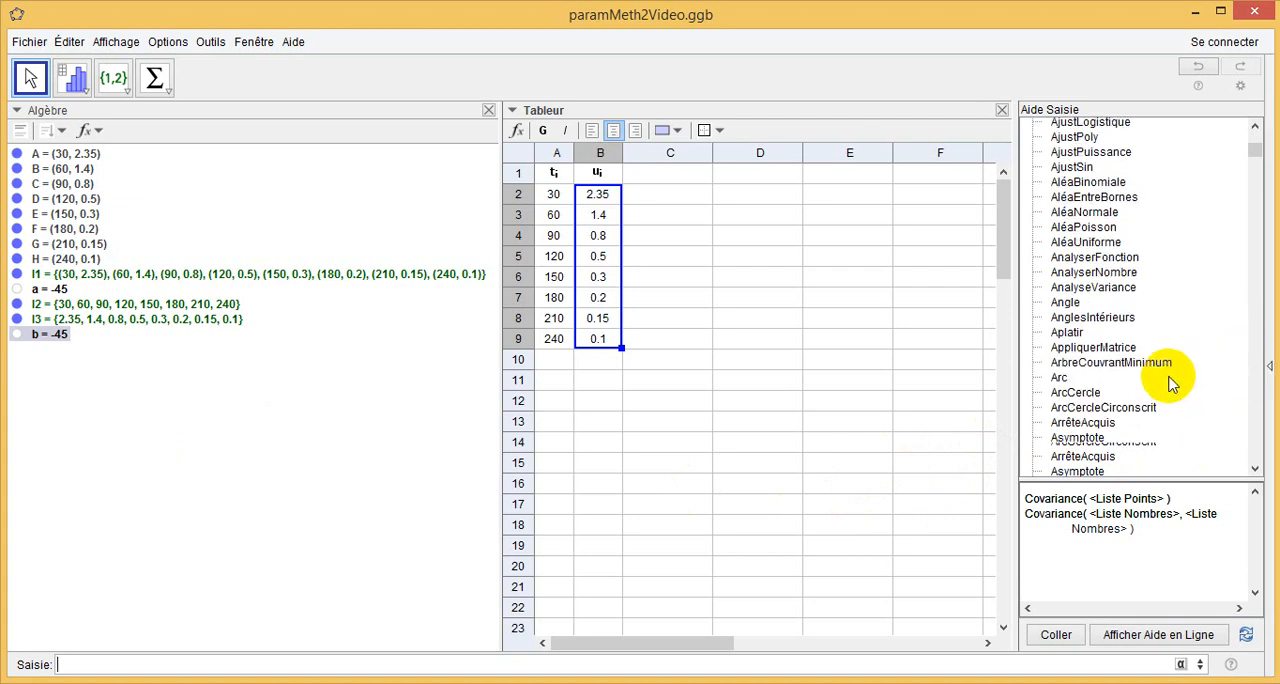
scroll(1158, 397, down, 5)
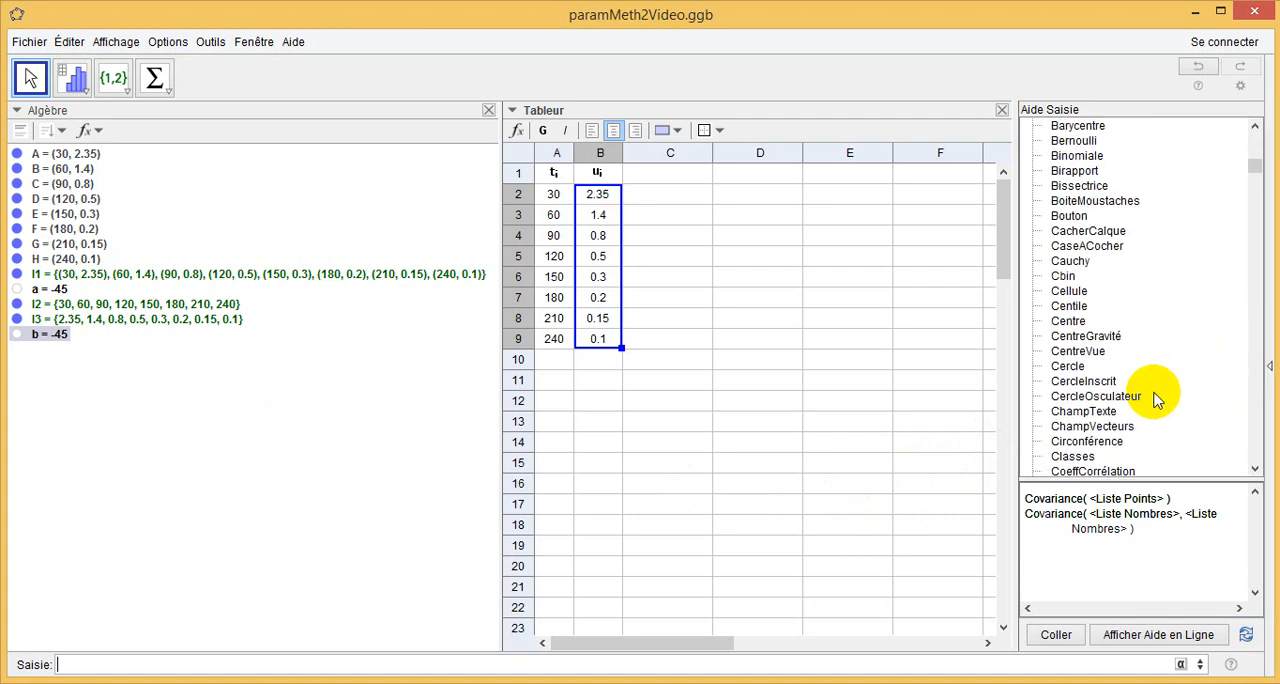
scroll(1148, 402, down, 15)
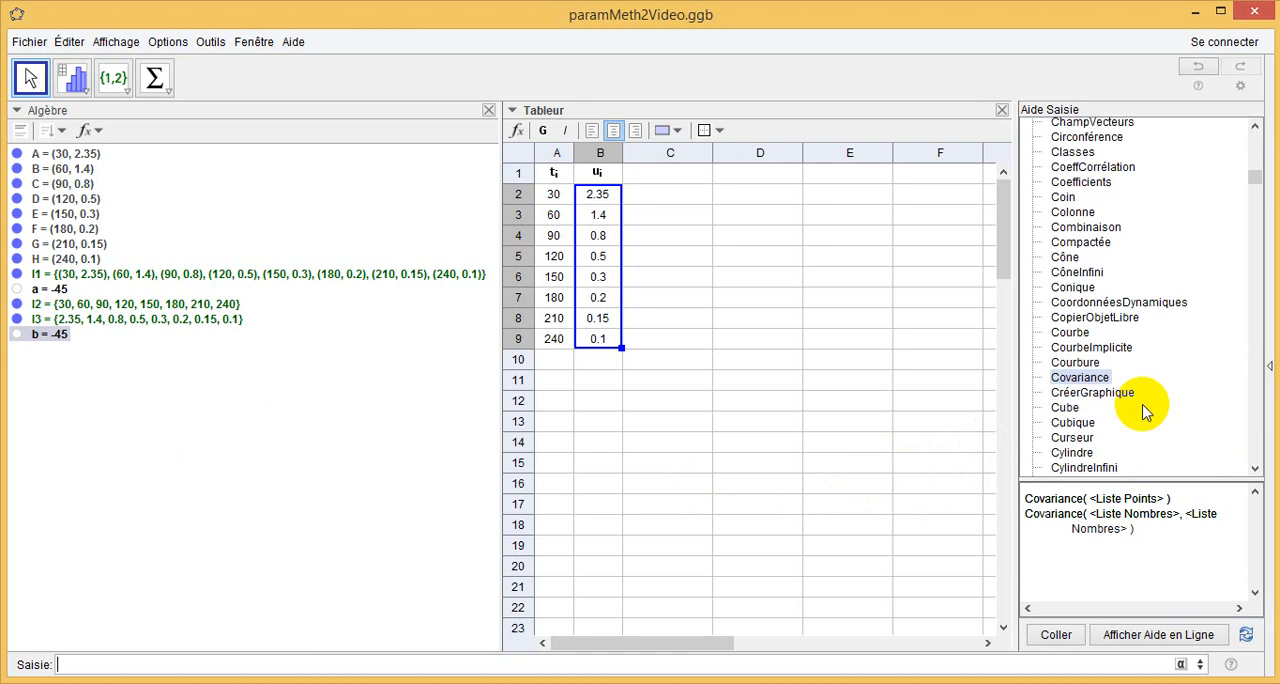
scroll(1140, 418, down, 20)
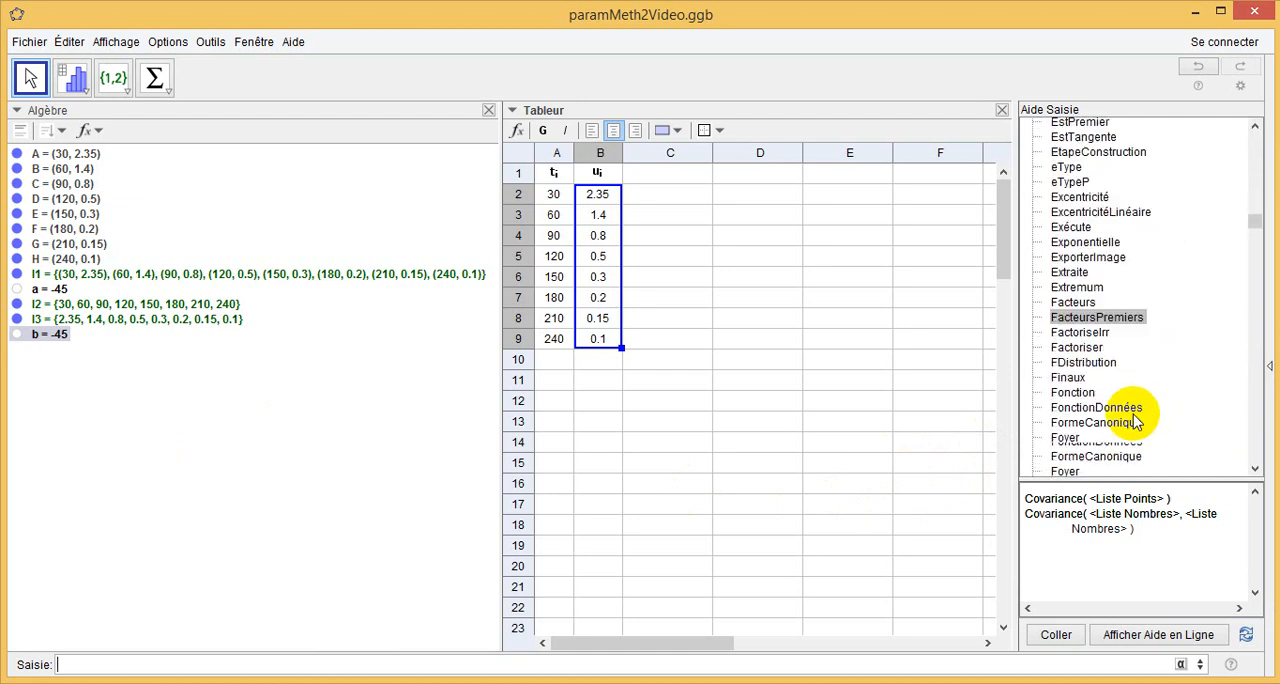
scroll(1135, 418, down, 13)
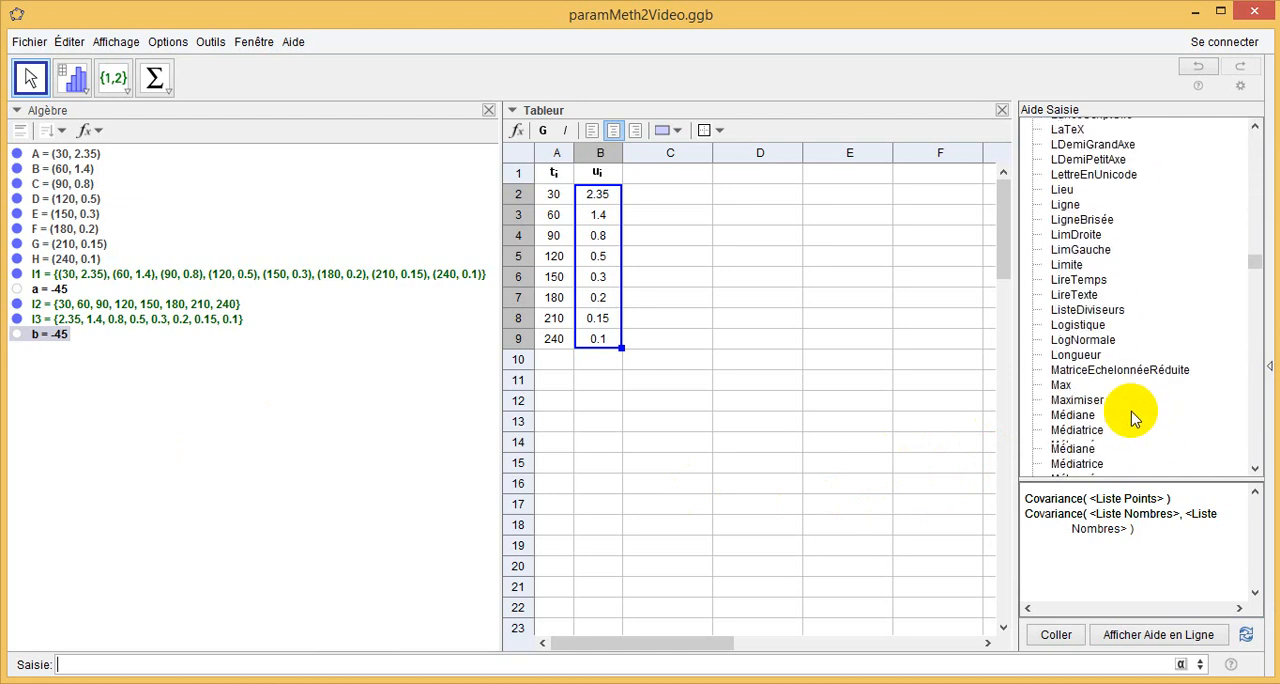
scroll(1133, 418, down, 2)
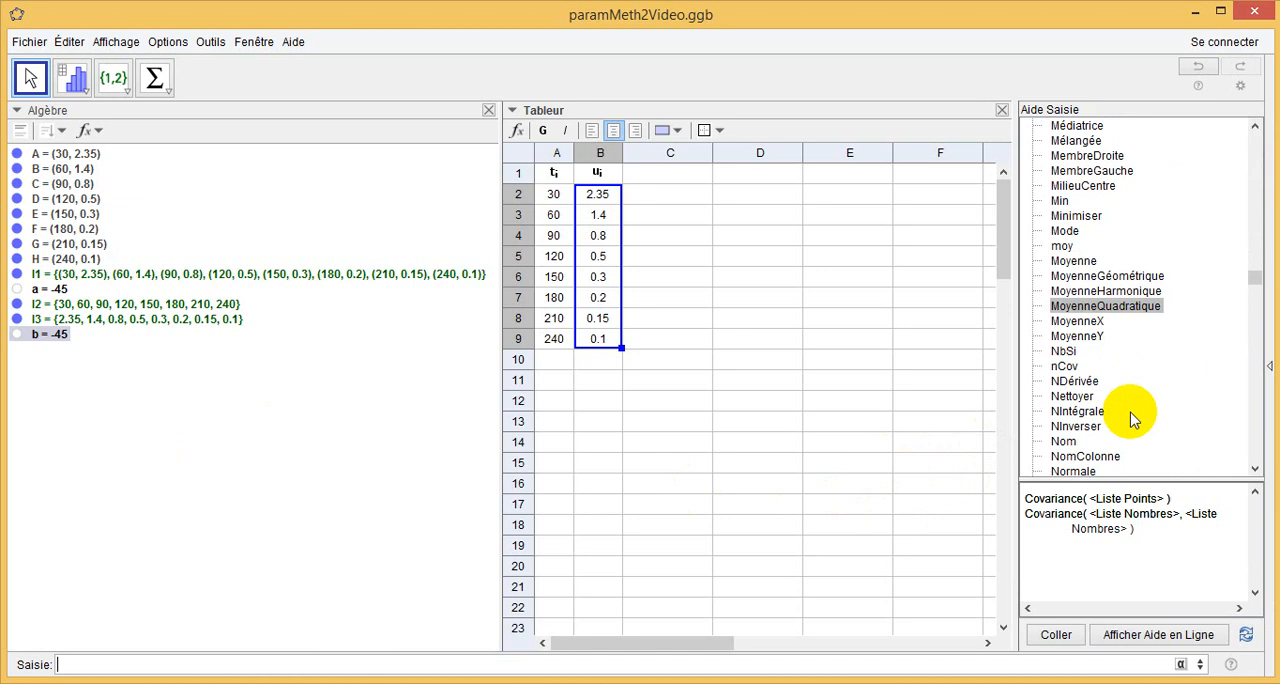
click(1062, 366)
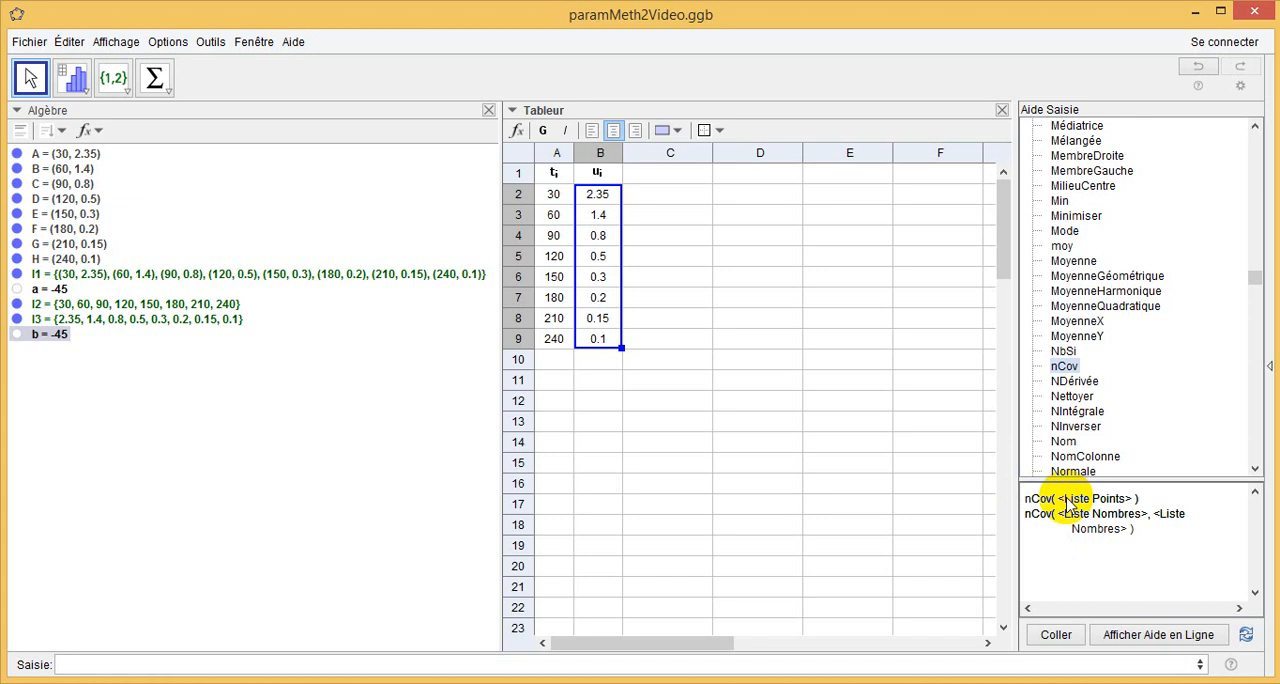
click(1054, 634)
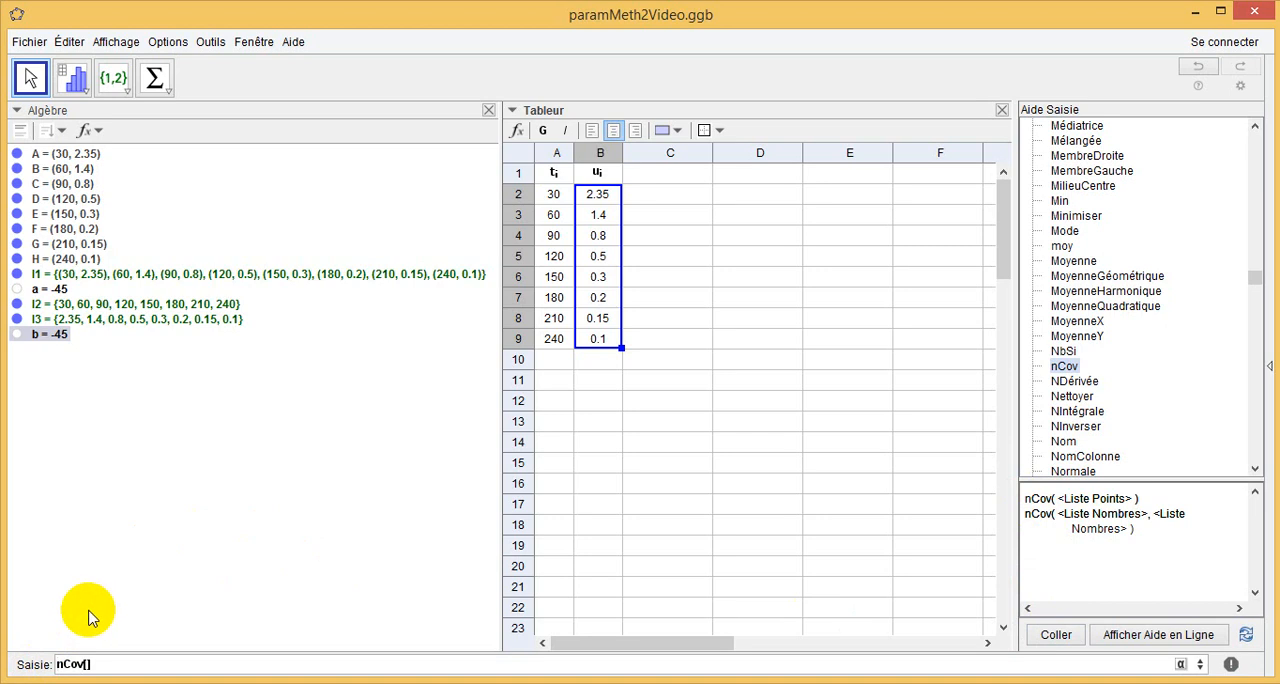
Complete the pending command as c=nCov[l1] and evaluate it.
text(c=)
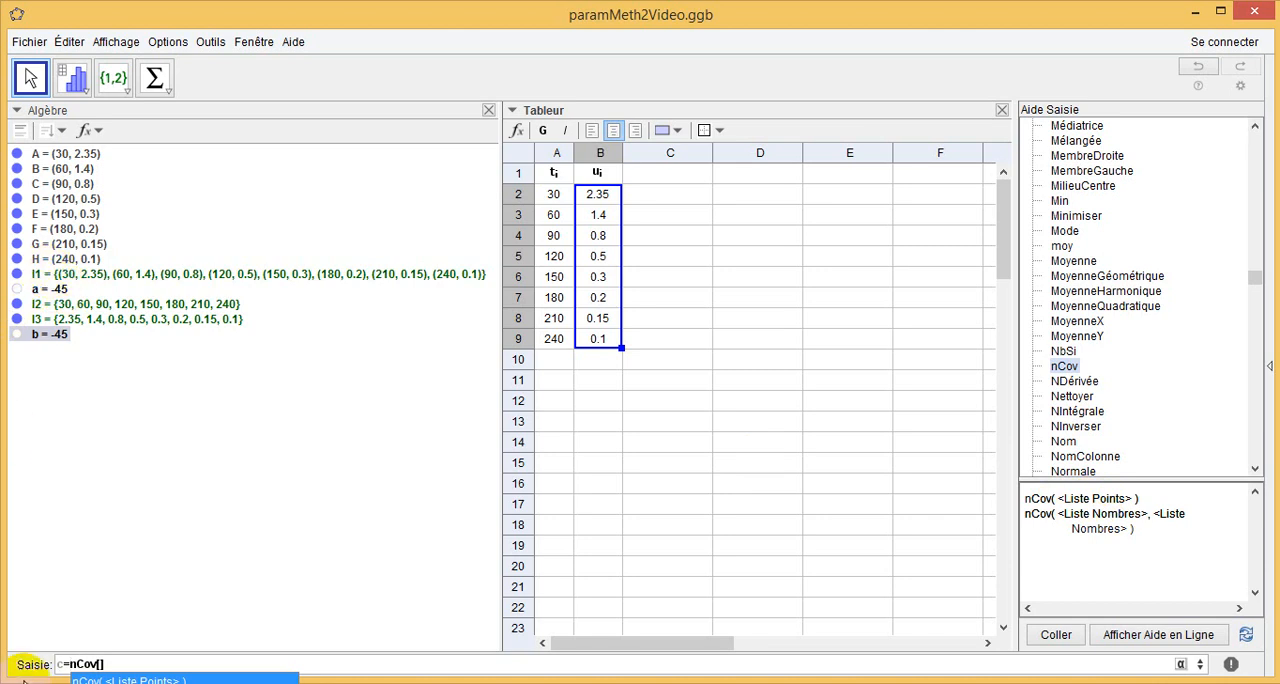
click(100, 663)
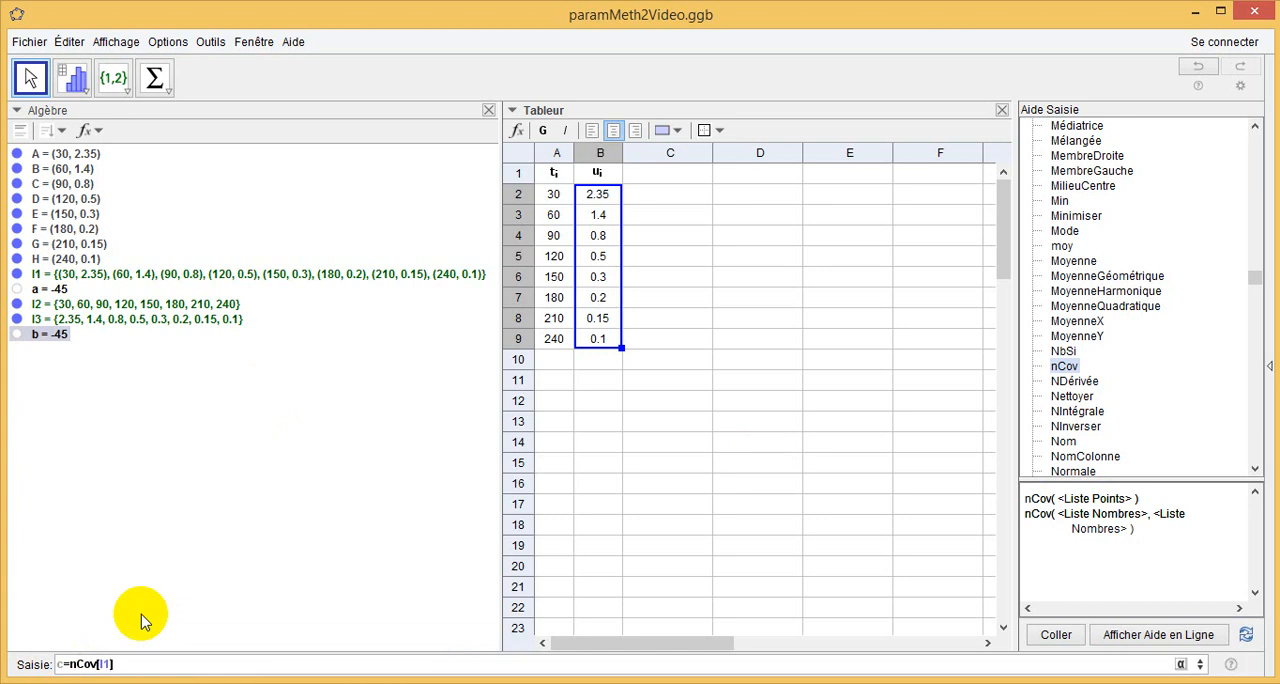
key(Return)
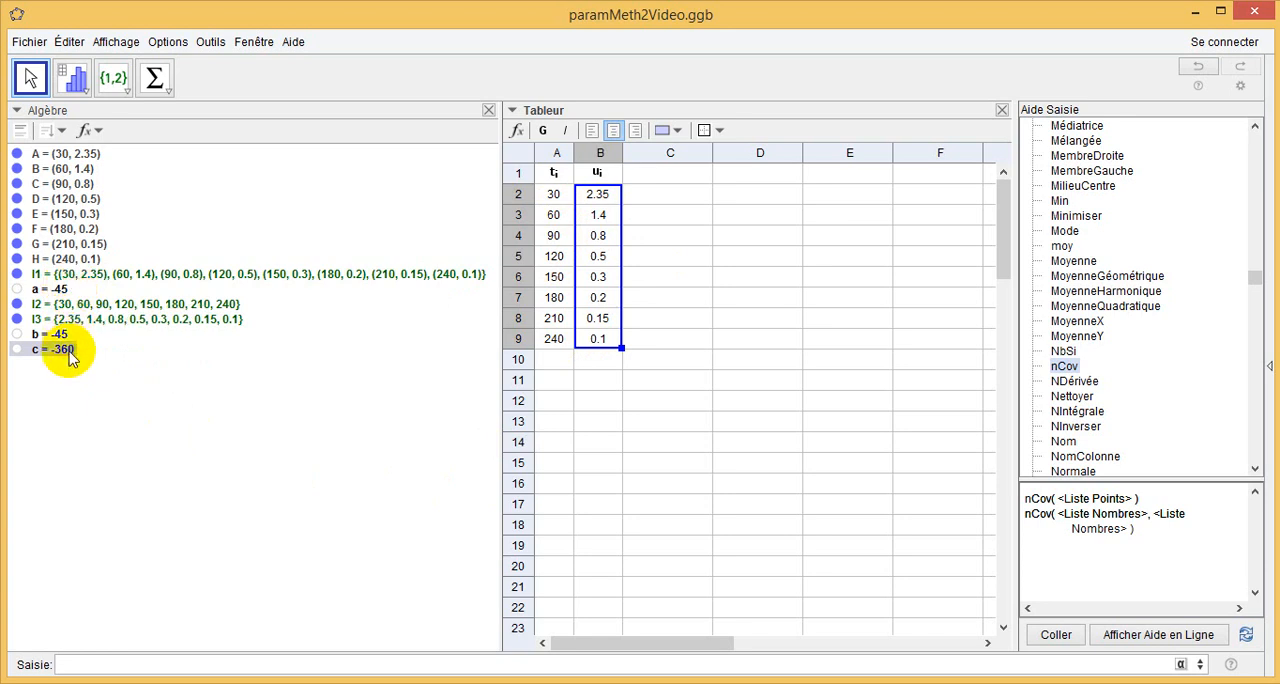
mouse_move(70, 358)
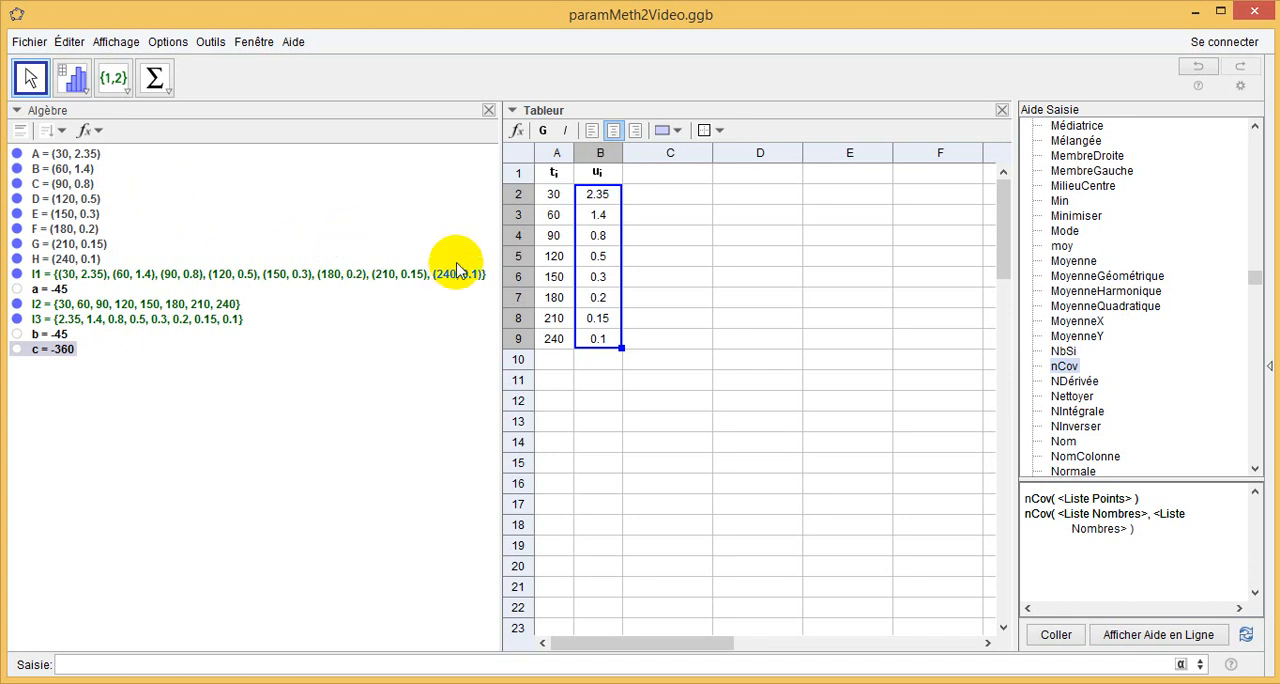
Run a two-variable statistics analysis on cells A1:B9, using the header row as the column titles.
drag(549, 176, 591, 337)
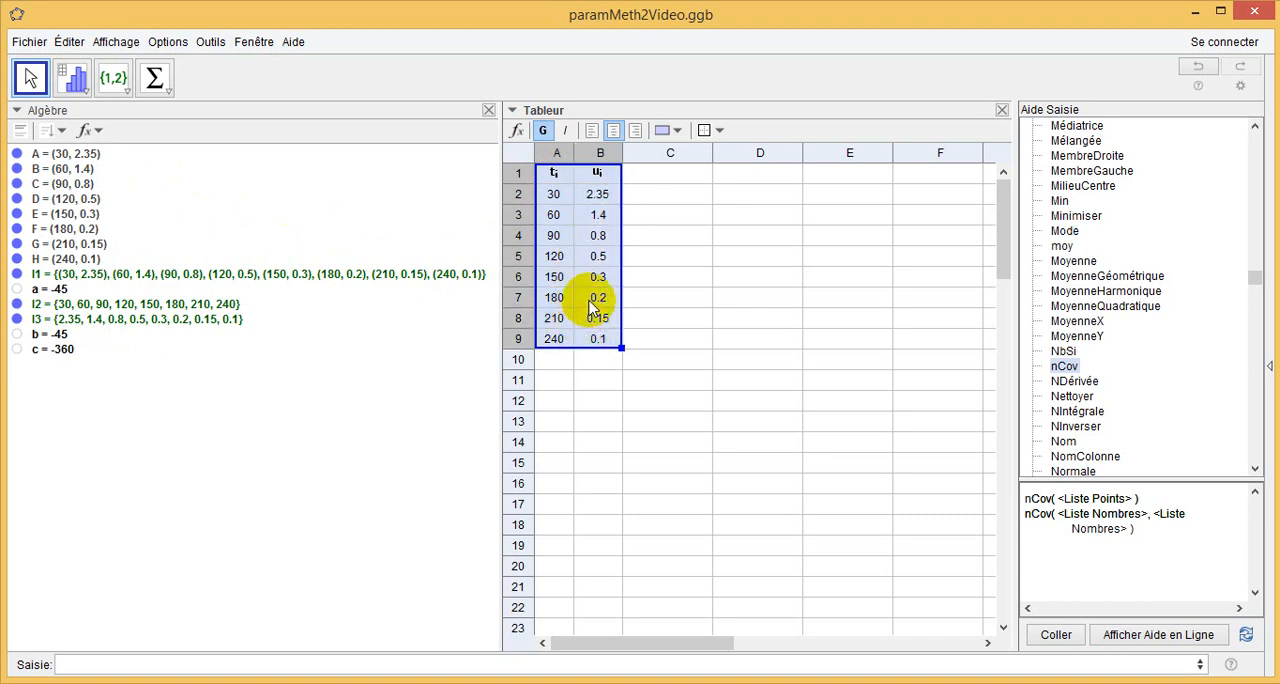
click(87, 93)
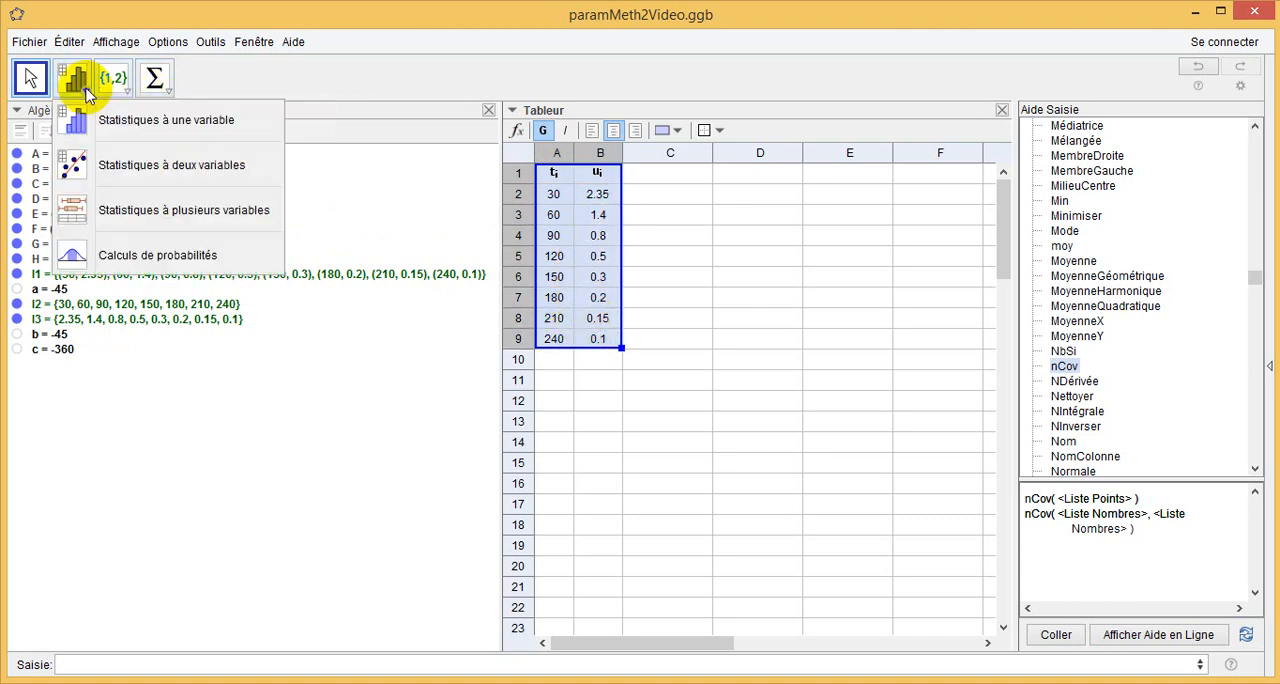
click(112, 175)
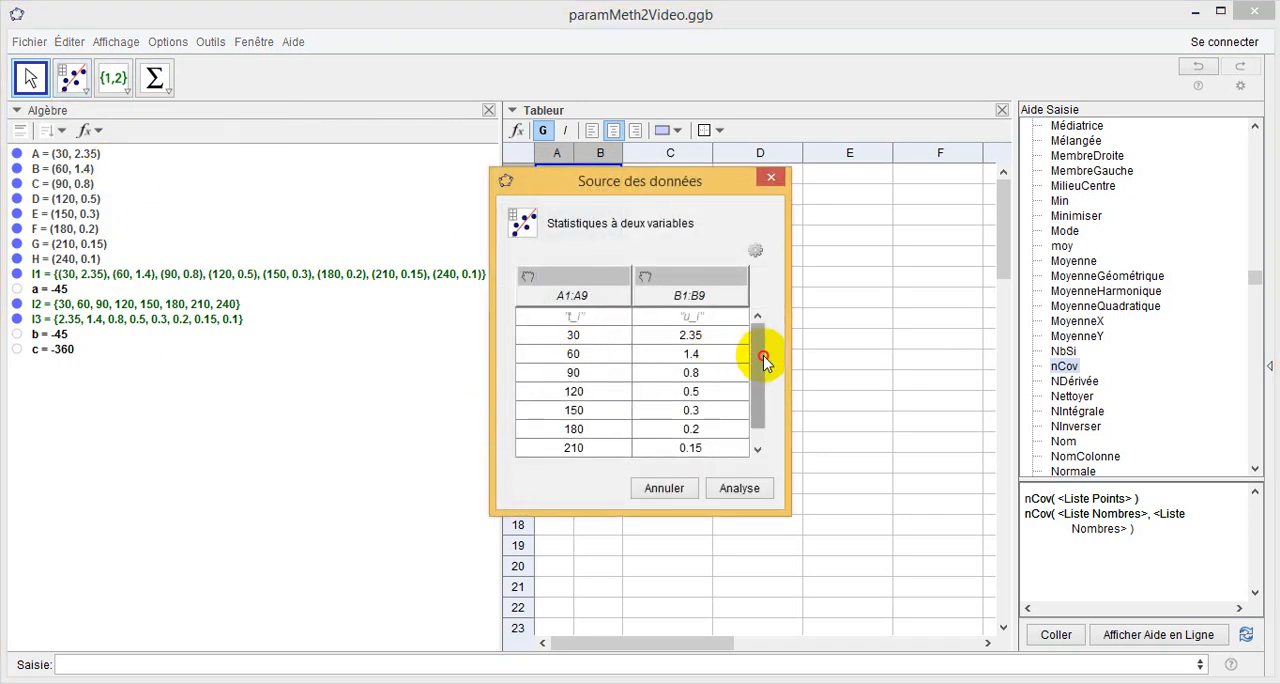
drag(763, 354, 760, 392)
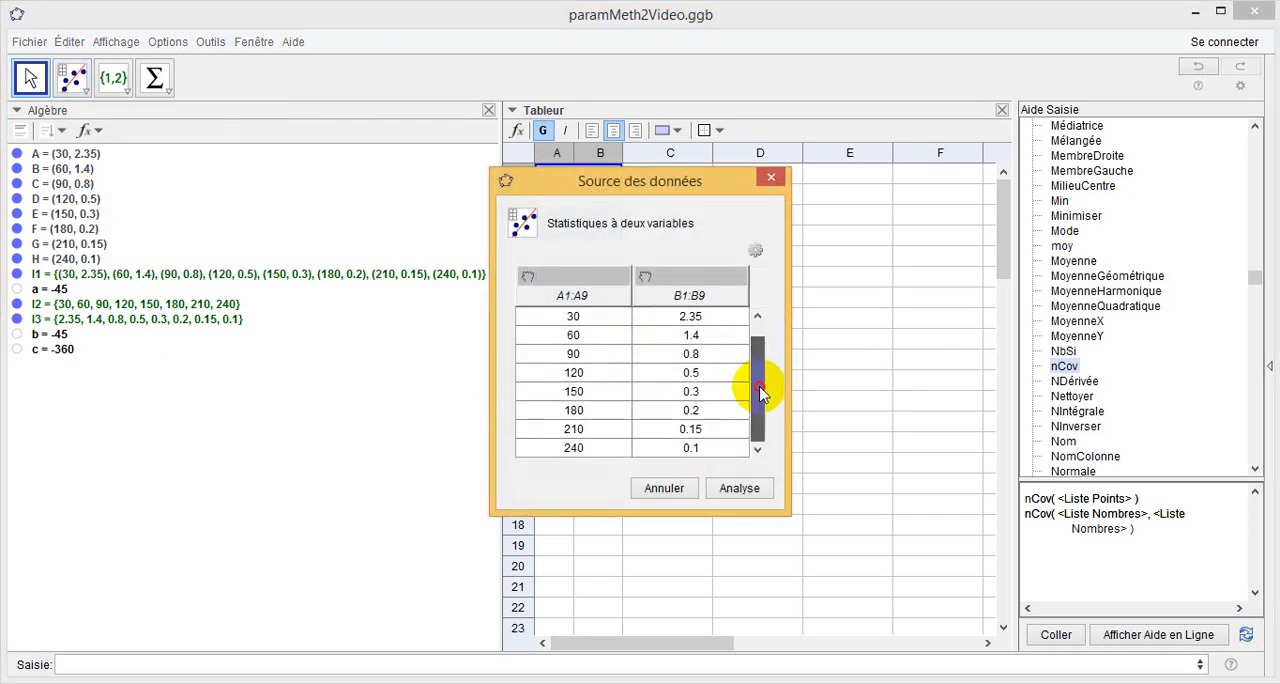
click(757, 251)
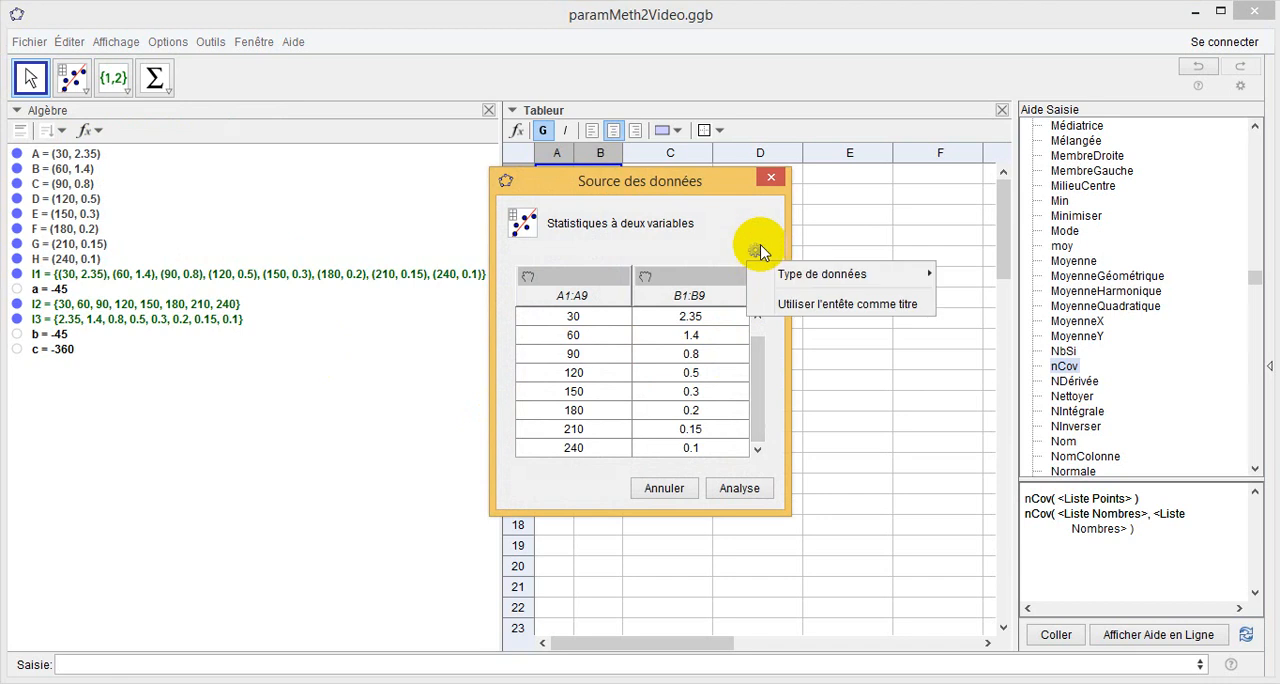
click(763, 305)
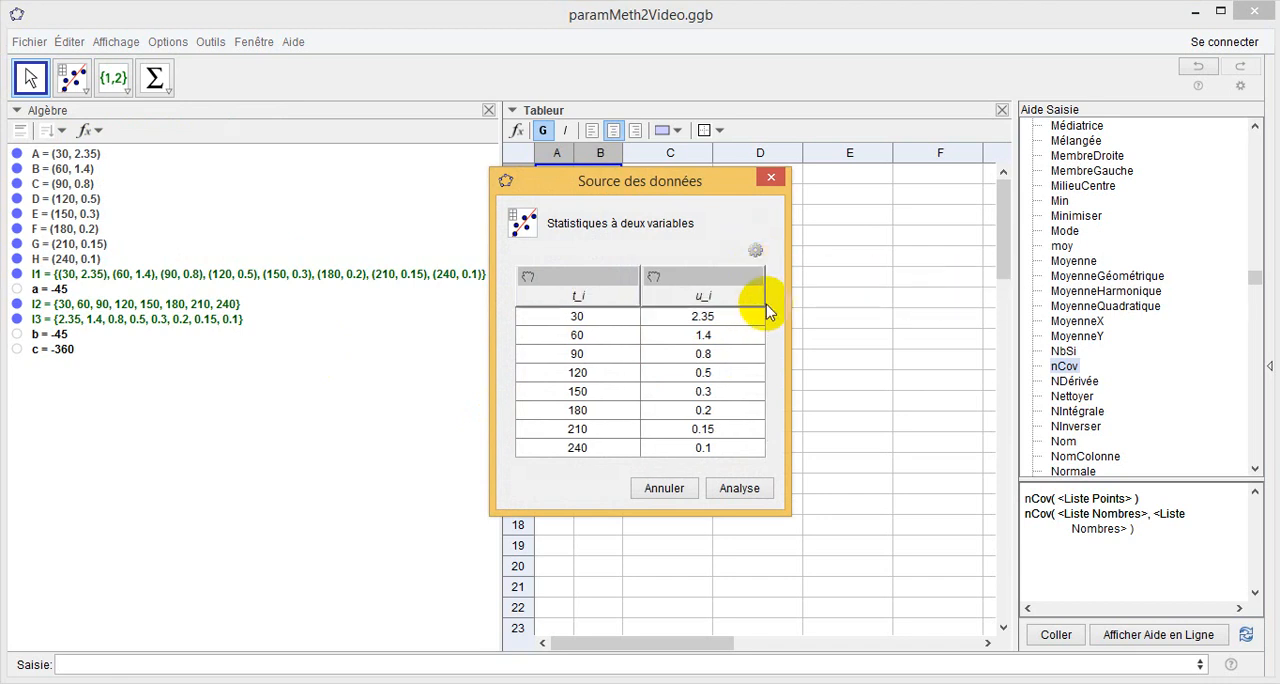
click(740, 496)
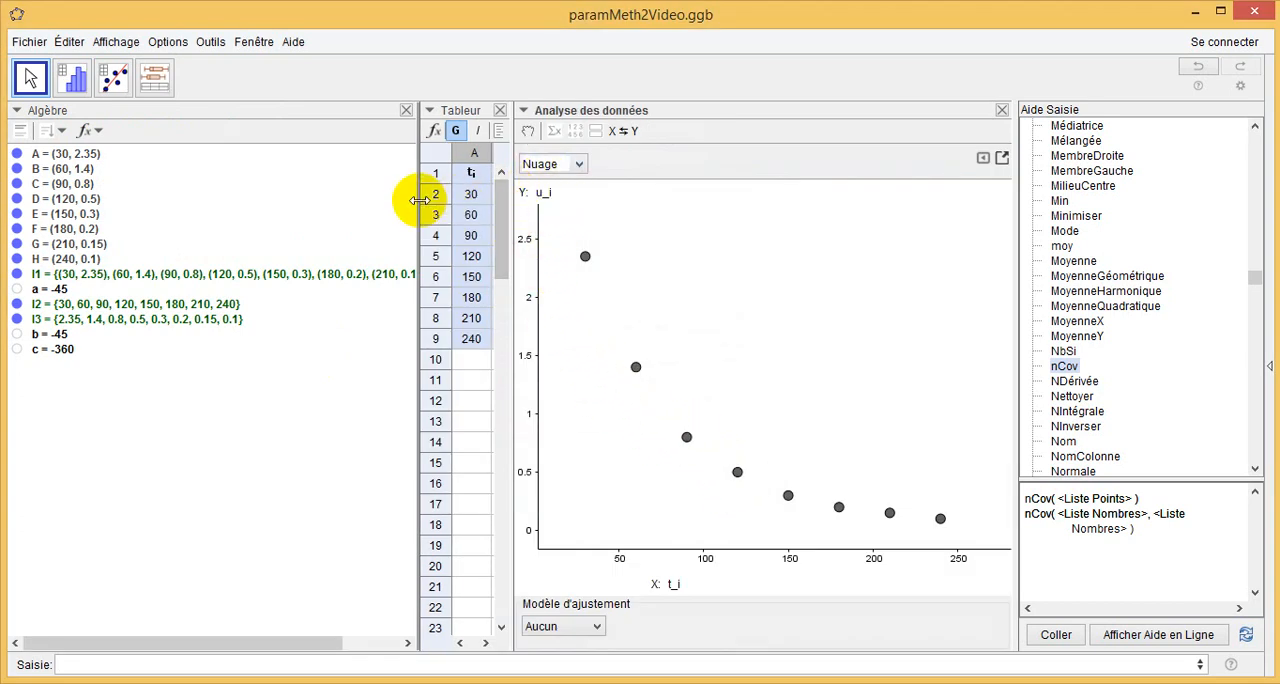
Narrow the algebra view to reveal both spreadsheet columns and display the statistics table in the data analysis.
drag(420, 197, 284, 174)
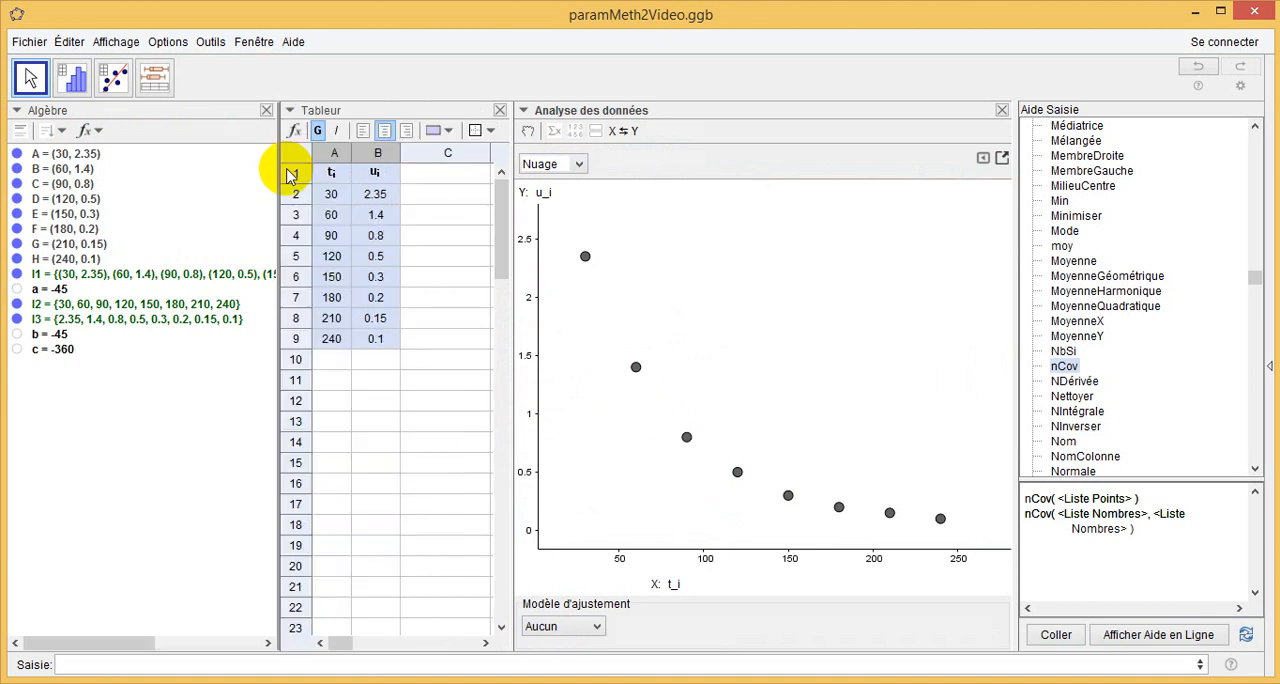
click(554, 133)
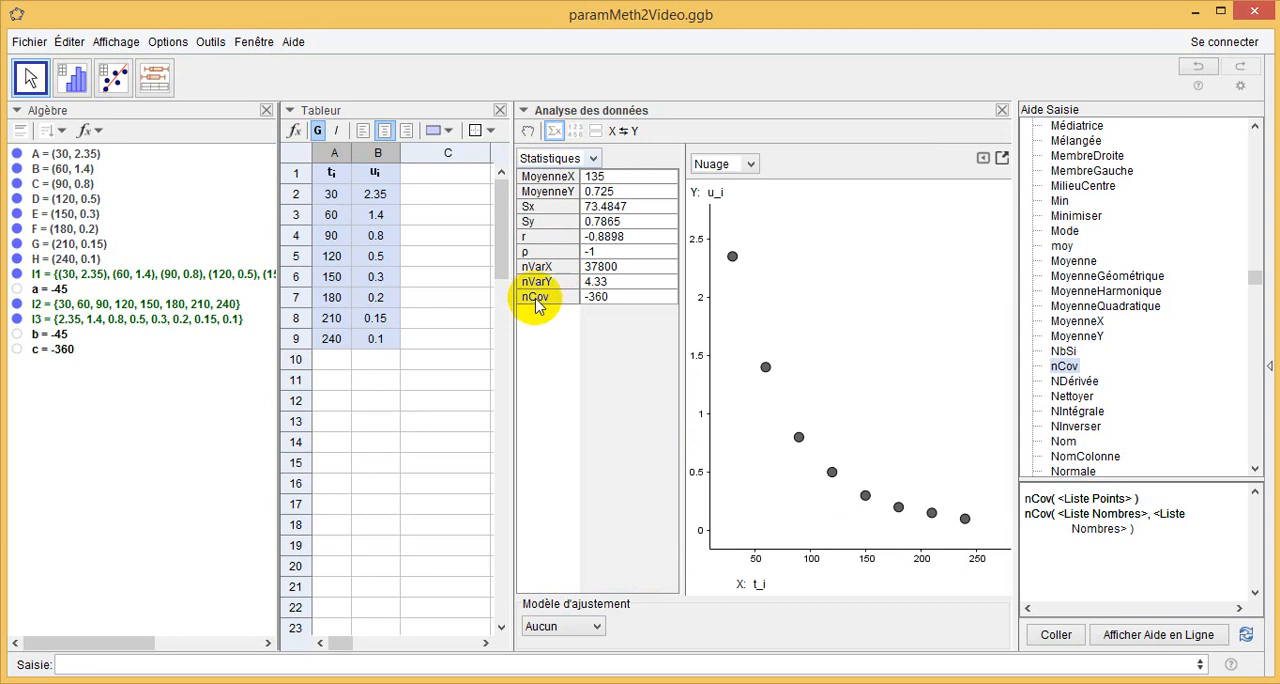